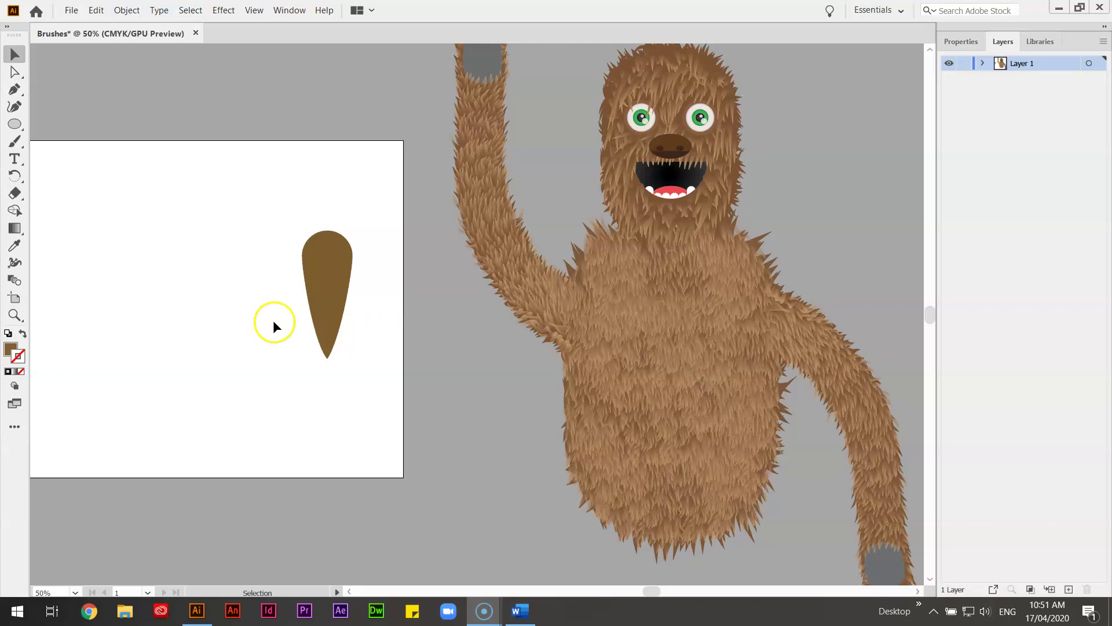
Select the brown teardrop shape, activate the Paintbrush tool and bring up the document's available brushes
left_click_drag(258, 318, 316, 322)
left_click_drag(205, 322, 395, 339)
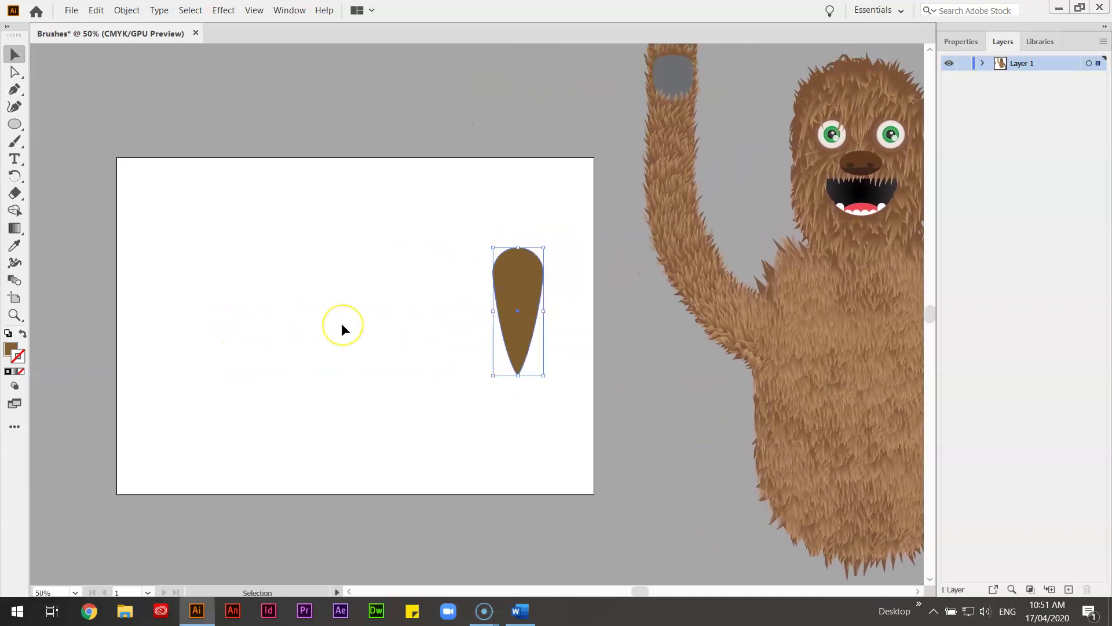
left_click(19, 146)
left_click(288, 12)
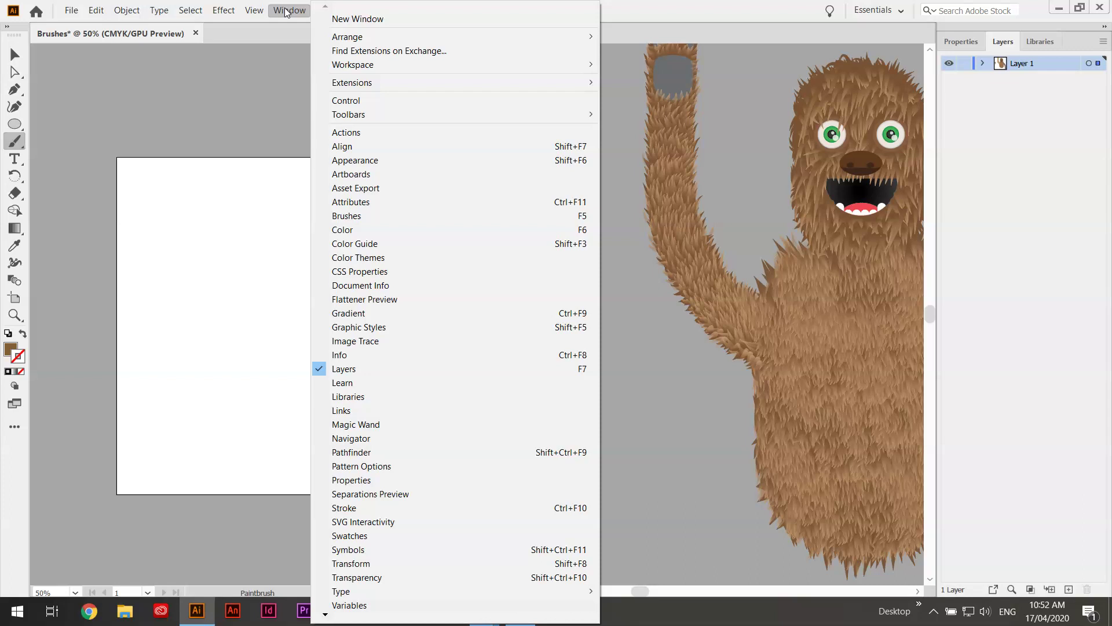
left_click(355, 217)
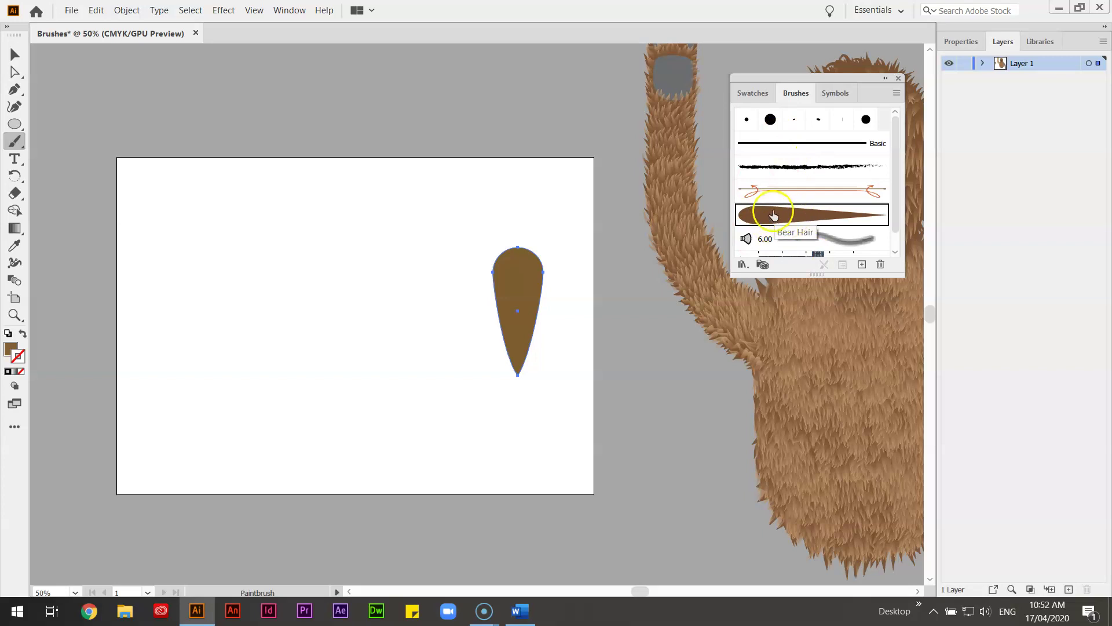
Try the Bear Hair brush on the outline of the selected teardrop shape and undo it
left_click(14, 54)
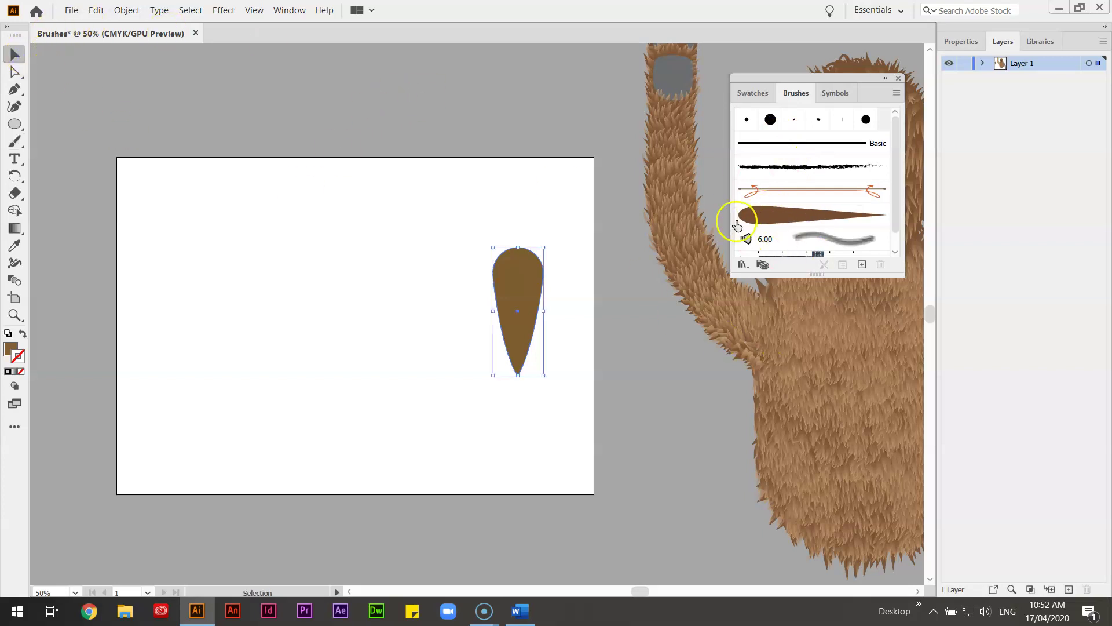
left_click(767, 216)
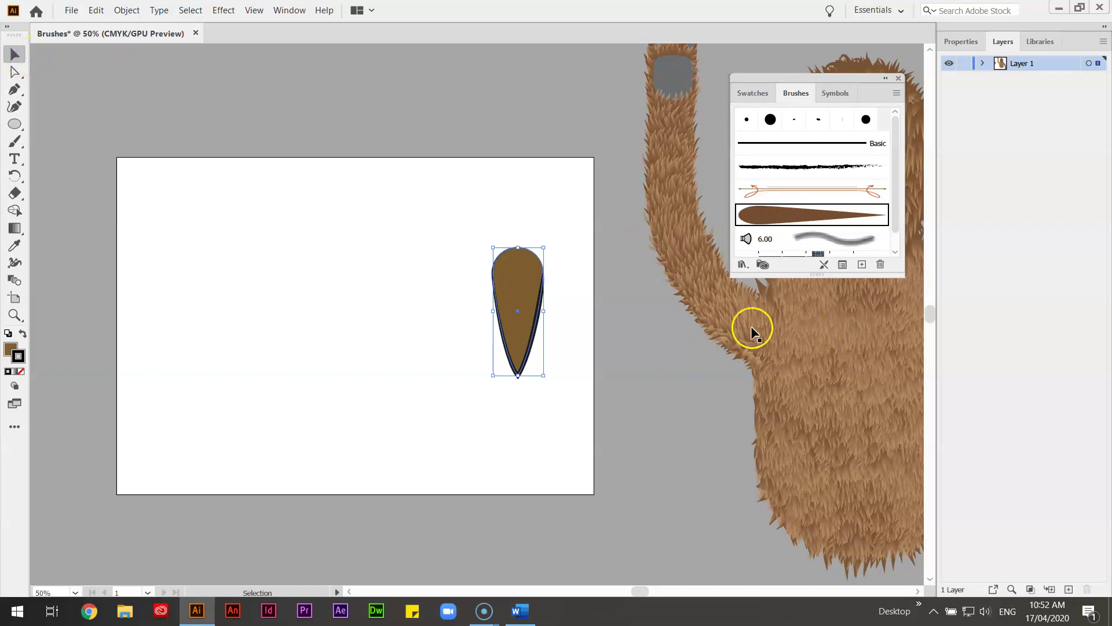
left_click(764, 217)
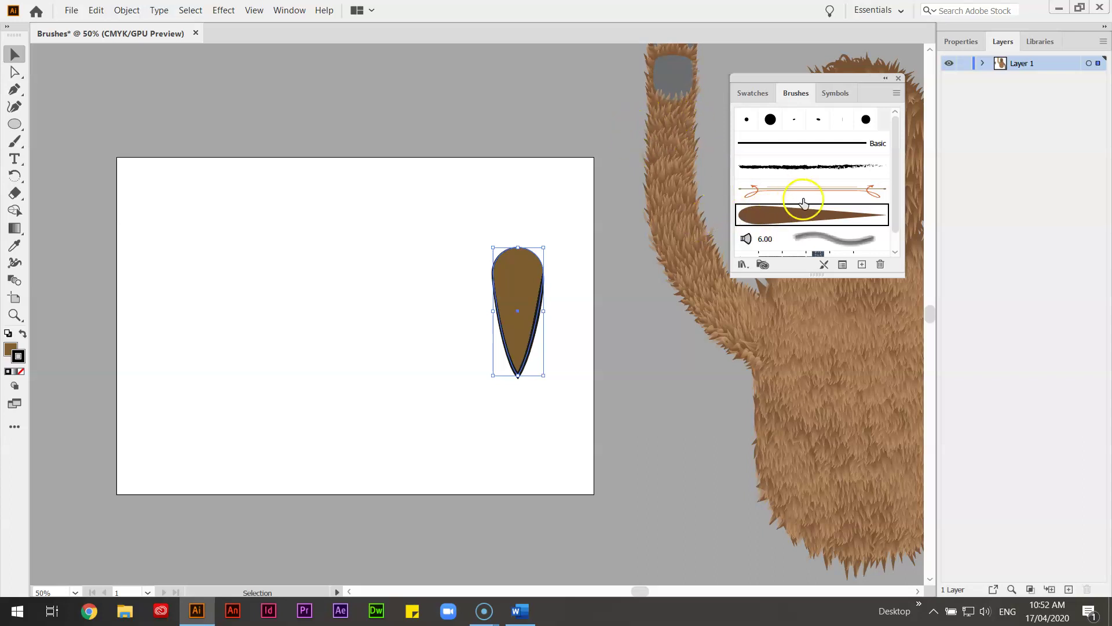
left_click(566, 194)
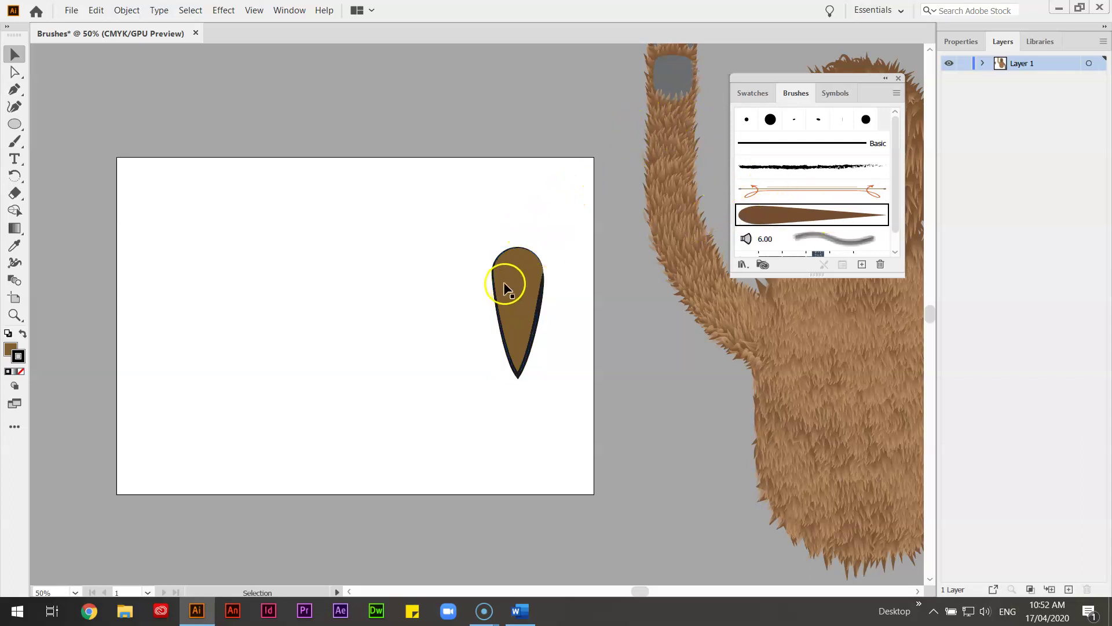
key("ctrl+z")
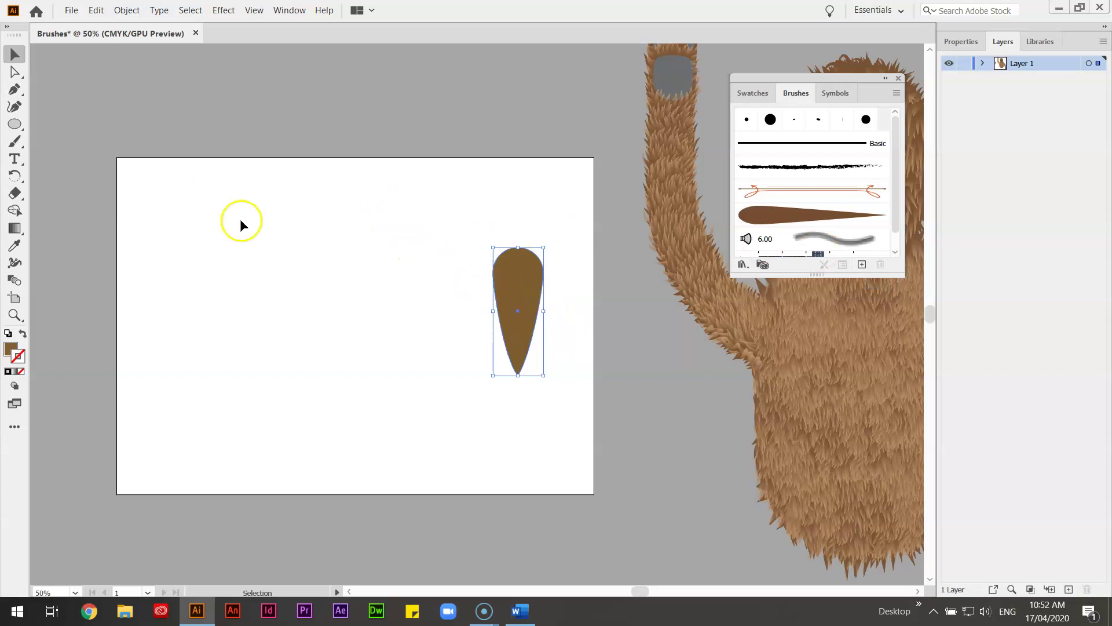
Draw a brown circle in the blank area beside the teardrop and pull its bottom anchor point straight down into a long drop
left_click(22, 124)
mouse_move(293, 226)
left_mouse_down()
mouse_move(350, 285)
mouse_move(262, 239)
mouse_move(364, 297)
left_mouse_up()
left_click(12, 74)
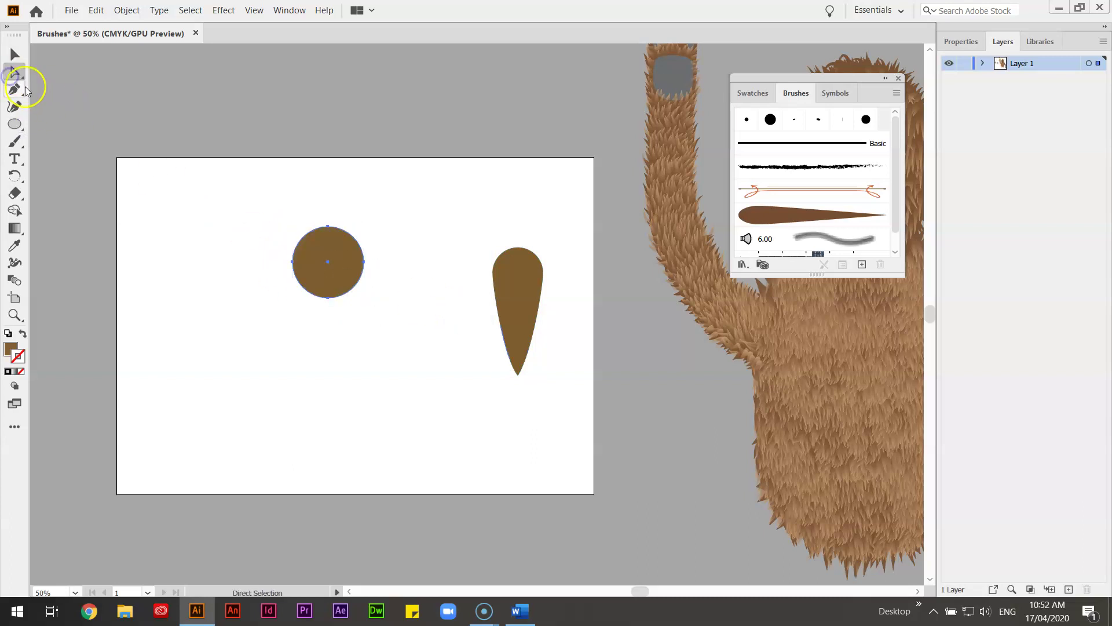
left_click(328, 299)
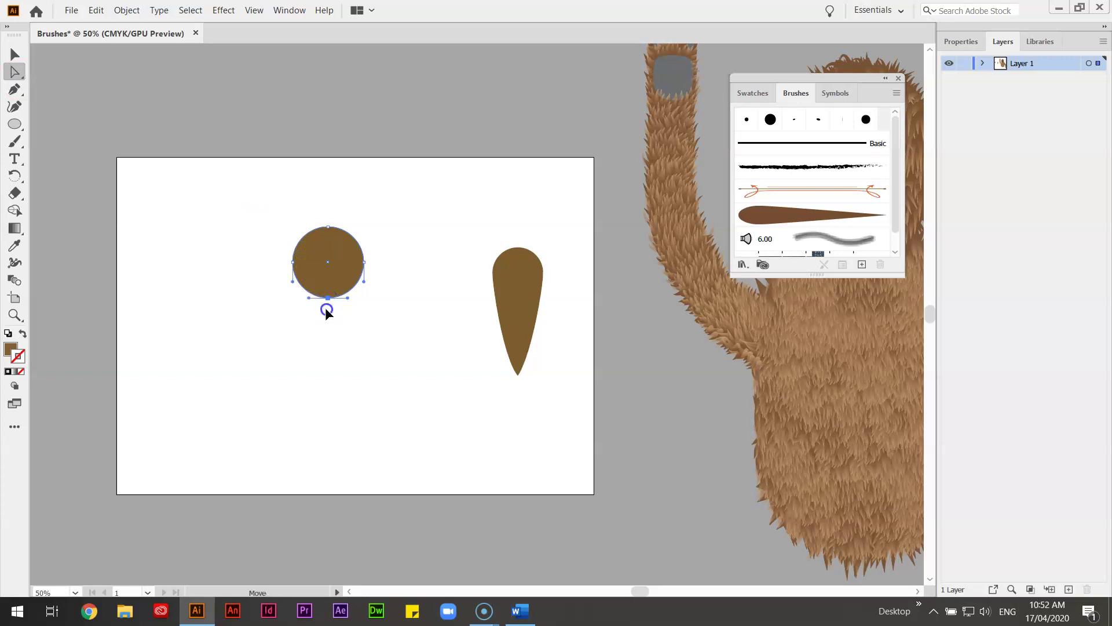
left_click_drag(325, 363, 324, 403)
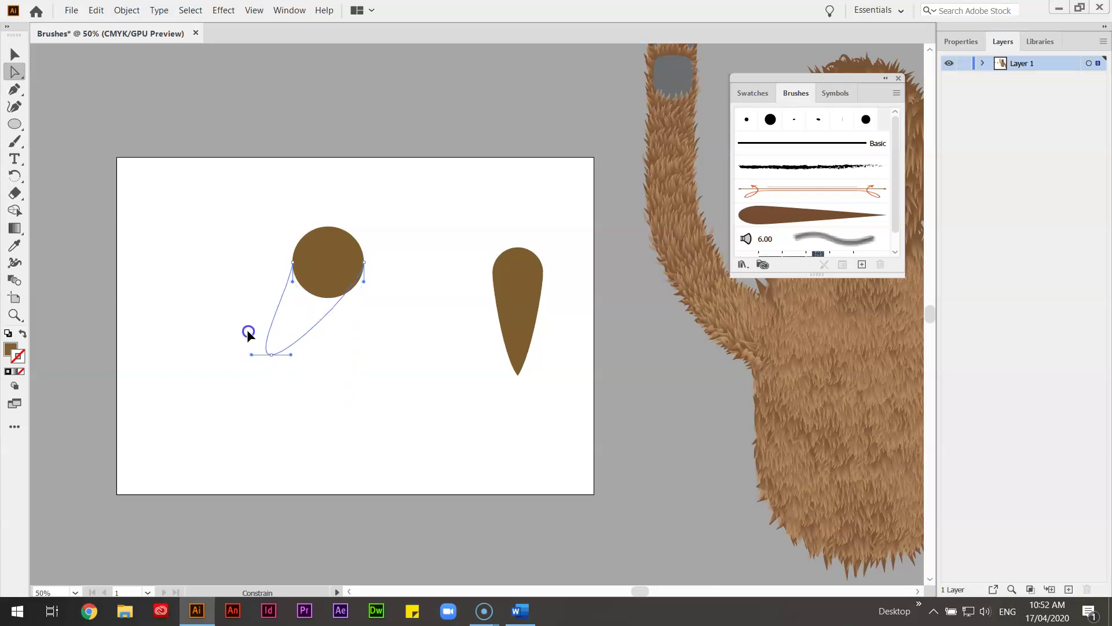
left_click_drag(226, 280, 214, 225)
left_click_drag(276, 173, 328, 375)
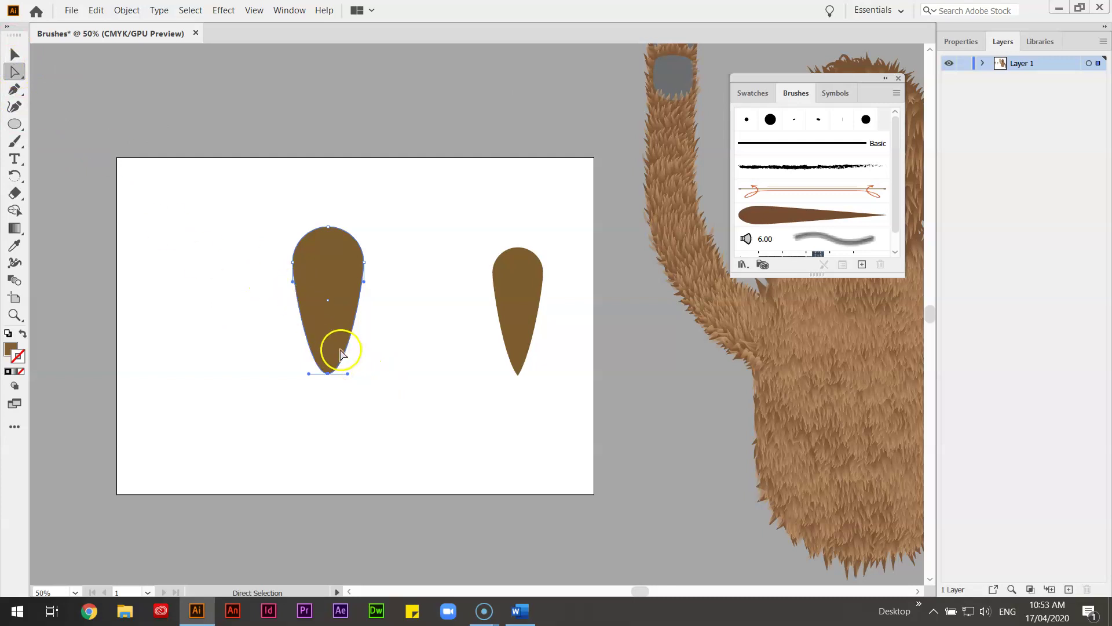
Angle both direction handles of the bottom anchor upward independently so the new drop ends in a sharp tip
left_click_drag(346, 360, 349, 349)
left_click(309, 374)
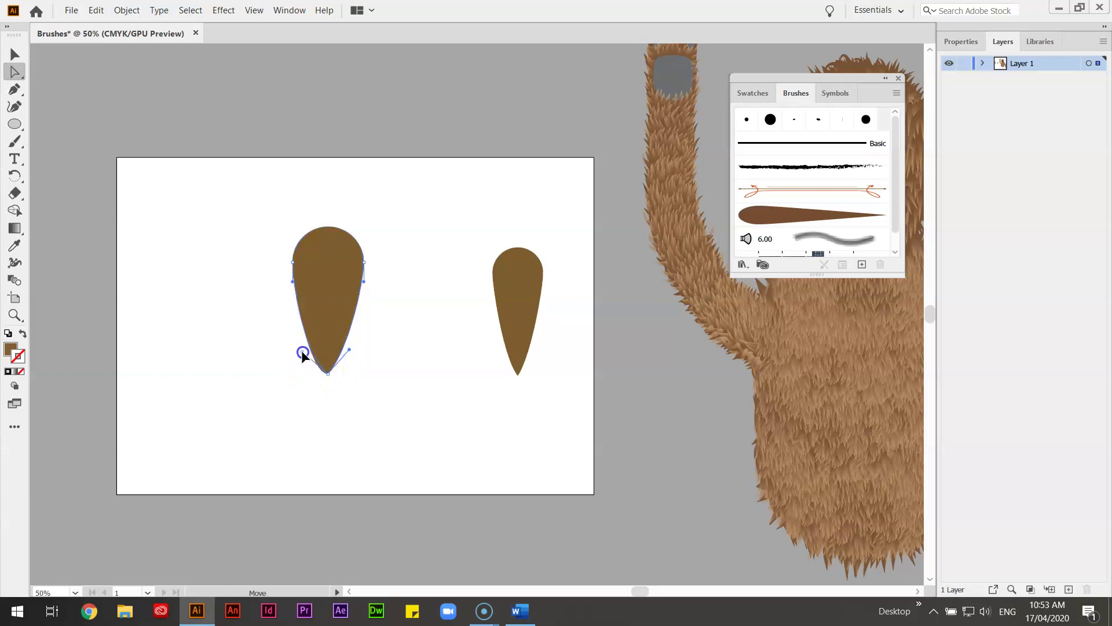
left_click_drag(307, 351, 308, 352)
left_click(387, 348)
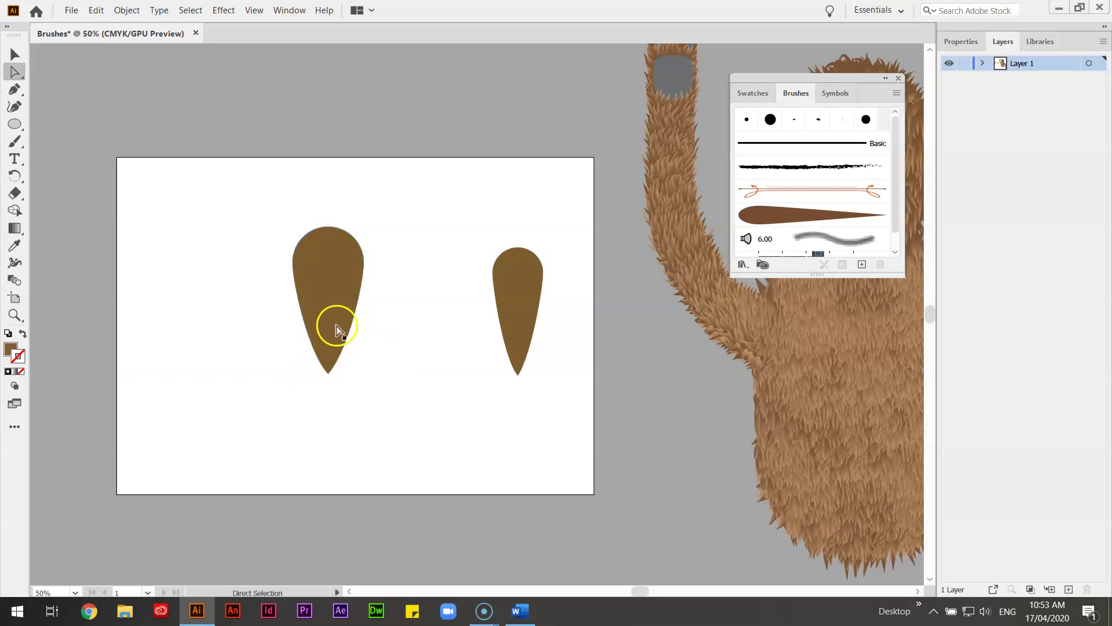
Try pulling the right direction handle of the drop's bottom anchor further outward and undo the change
left_click(330, 348)
left_click(348, 350)
left_click(329, 370)
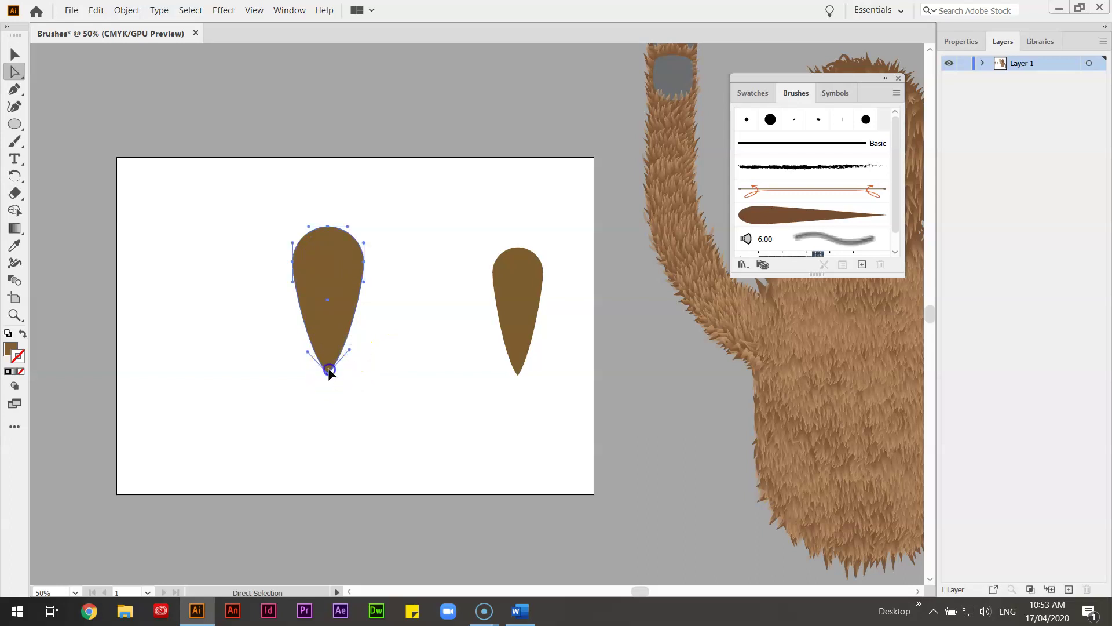
left_click(348, 353)
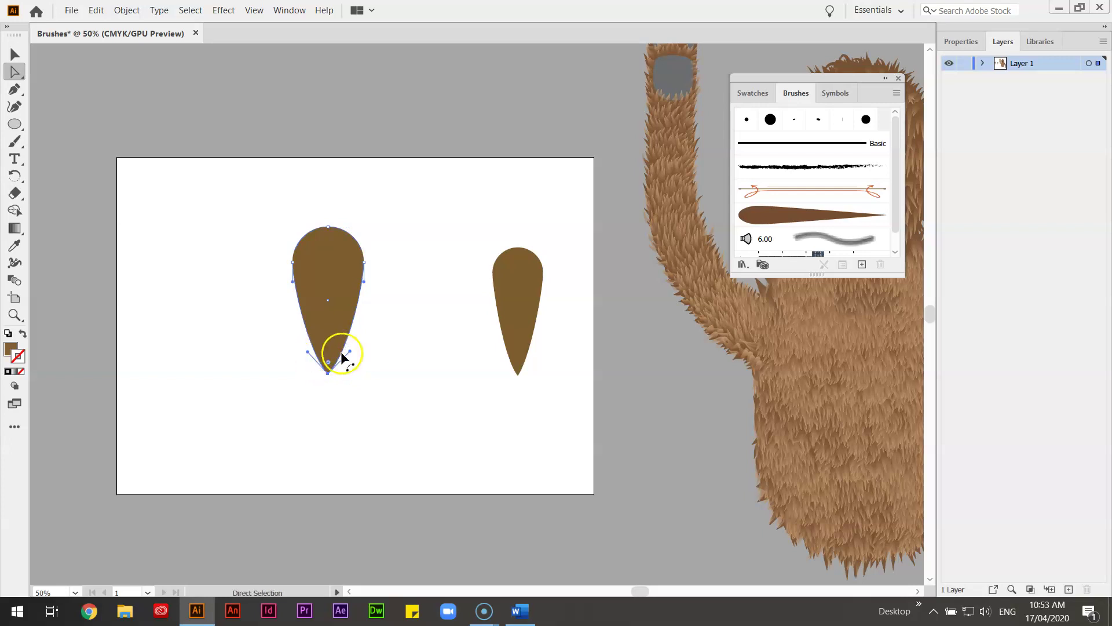
left_click_drag(351, 353, 390, 318)
key("ctrl+z")
left_click(407, 350)
Select the whole new drop shape and scale it down proportionally to a tiny hair
left_click(355, 302)
left_click(15, 54)
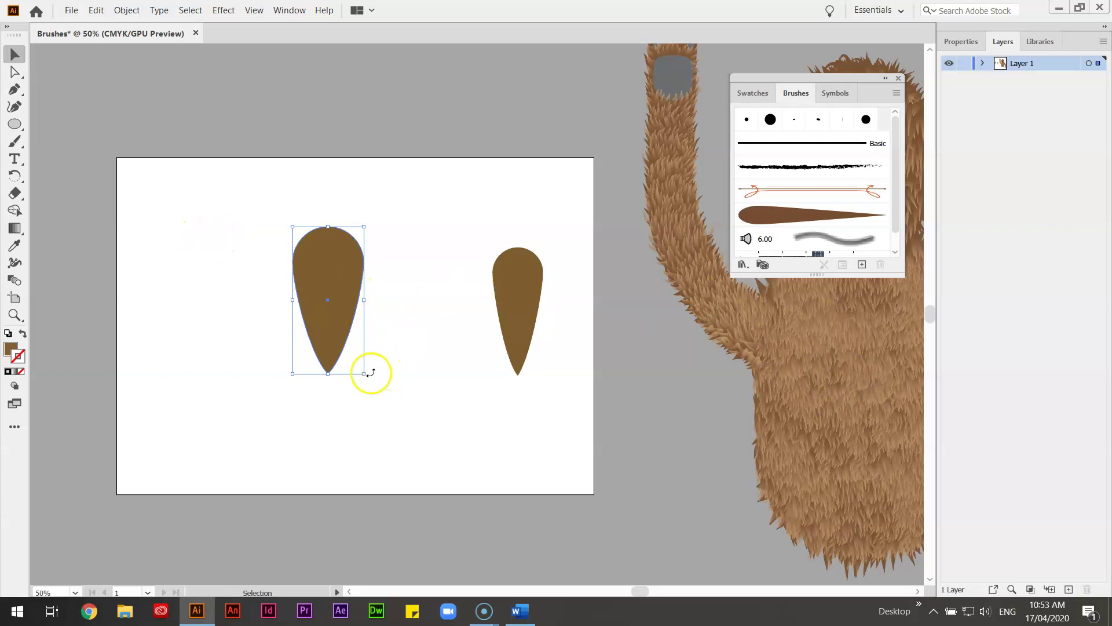
left_click_drag(365, 374, 303, 264)
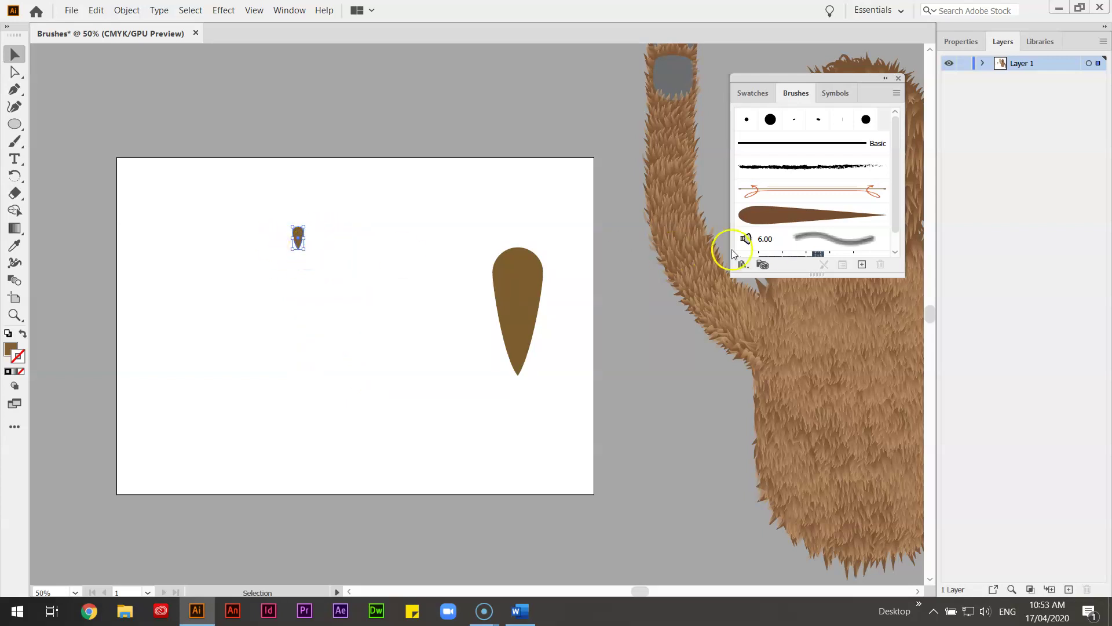
Start a new Art Brush from the selected tiny hair shape
left_click(862, 265)
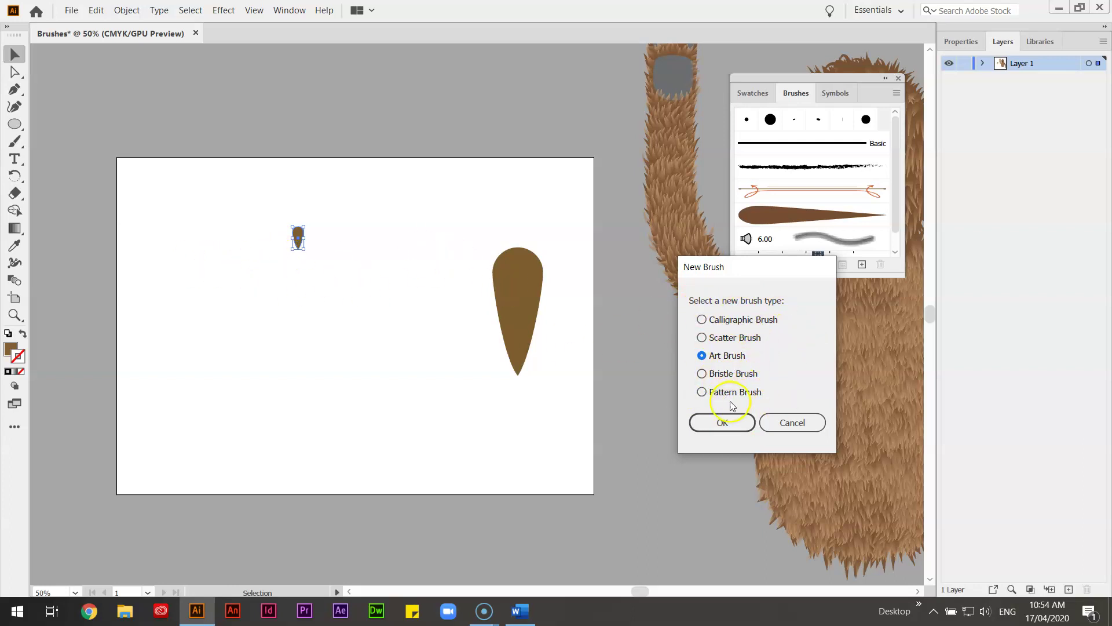
left_click(723, 422)
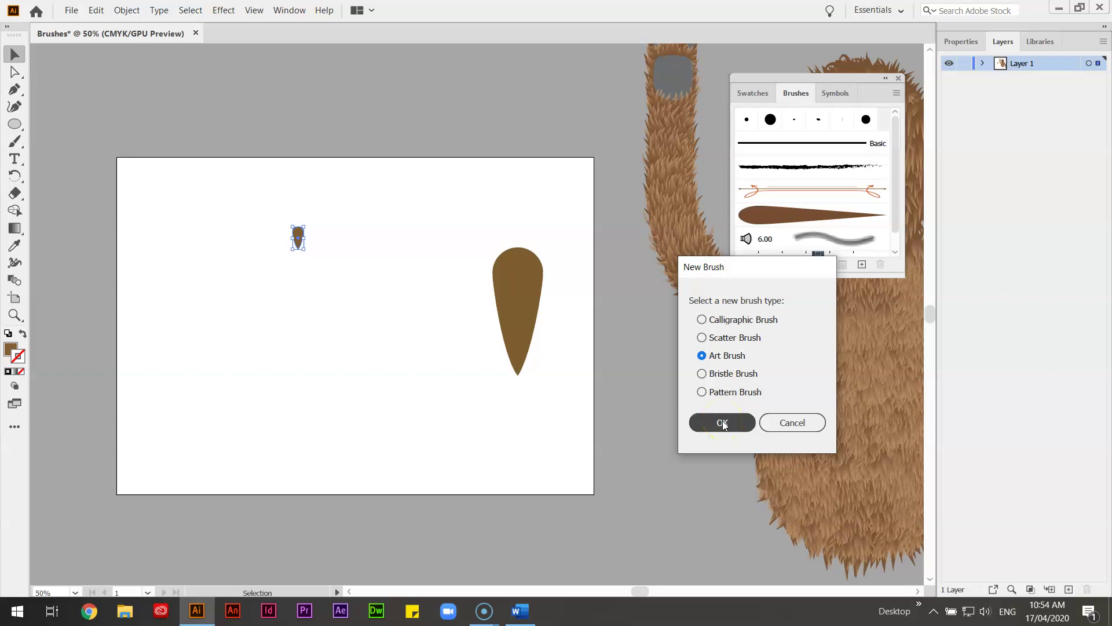
left_click(723, 423)
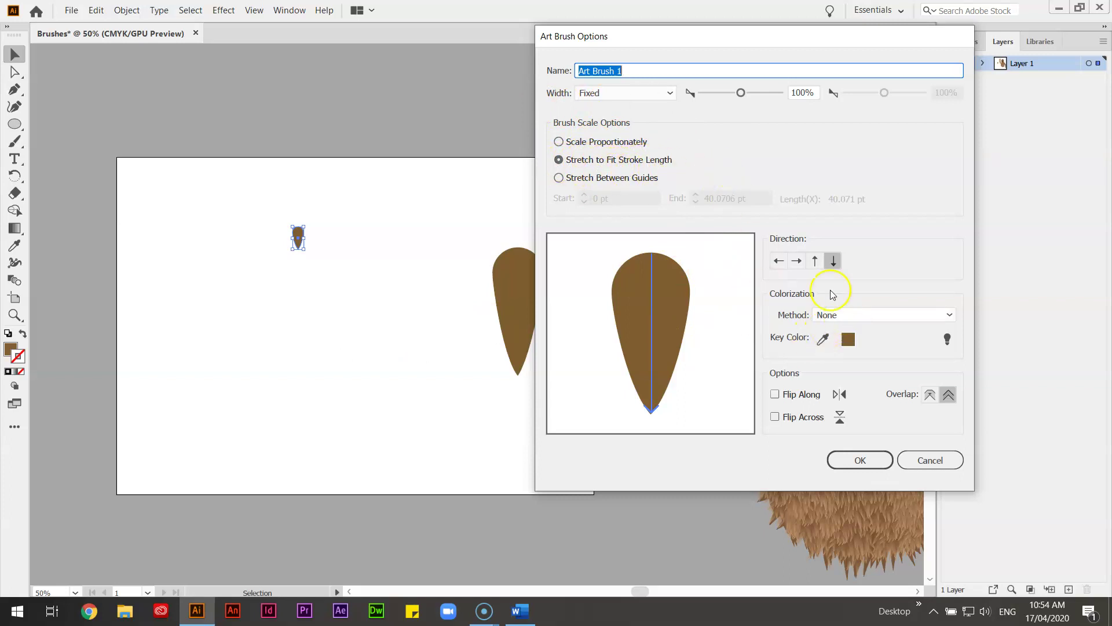
Try the different stroke directions, set the brush to run downward from the rounded end to the tip, and create it
left_click(816, 262)
left_click(796, 261)
left_click(779, 260)
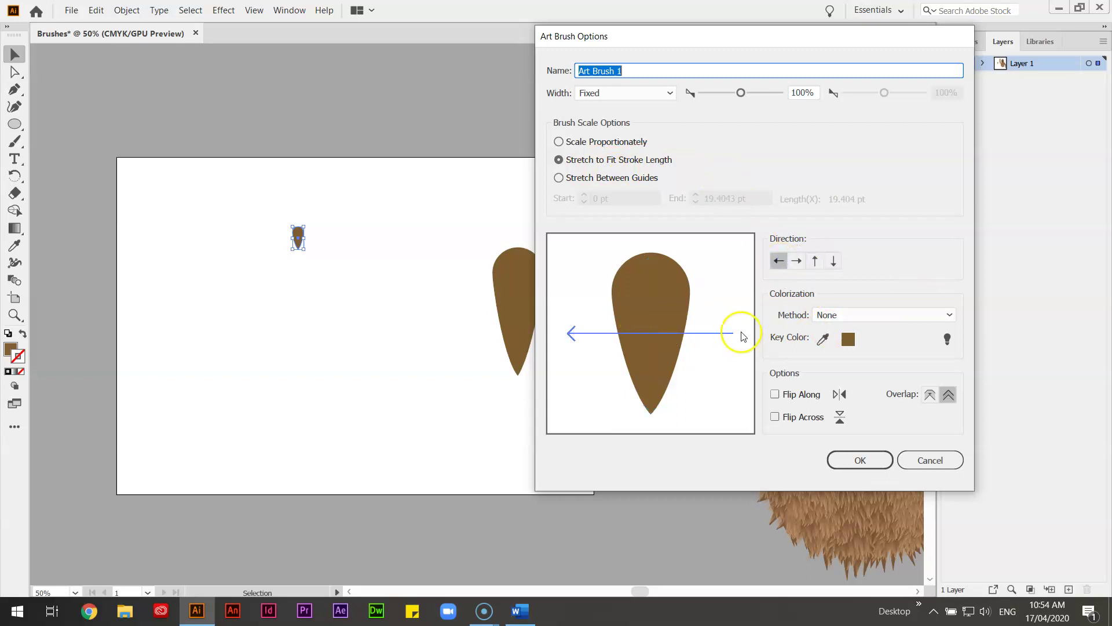
left_click(796, 260)
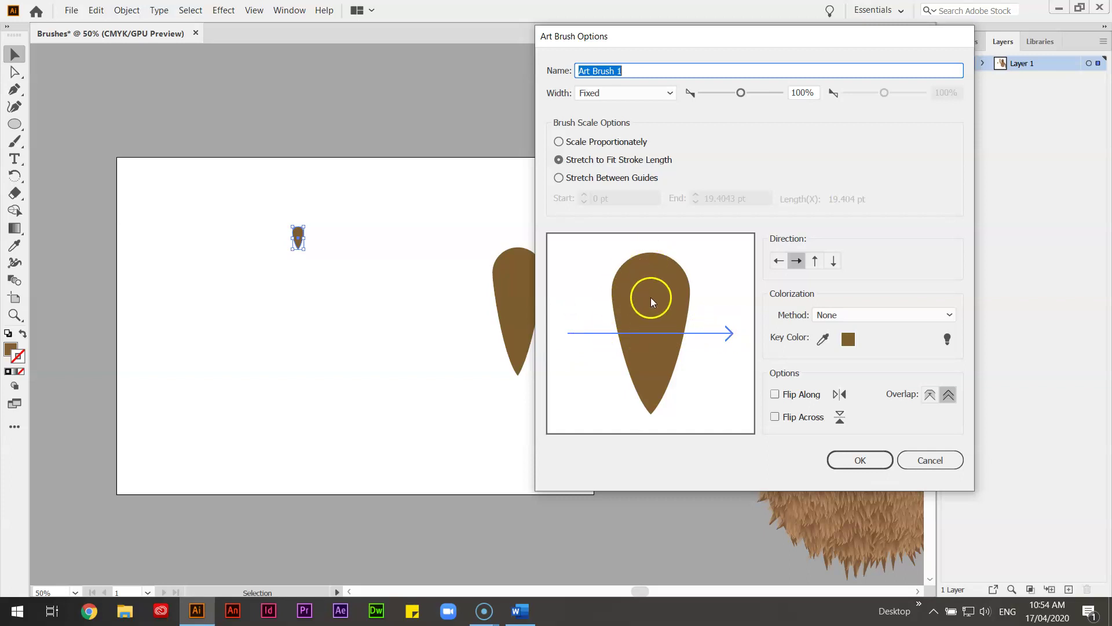
left_click(832, 262)
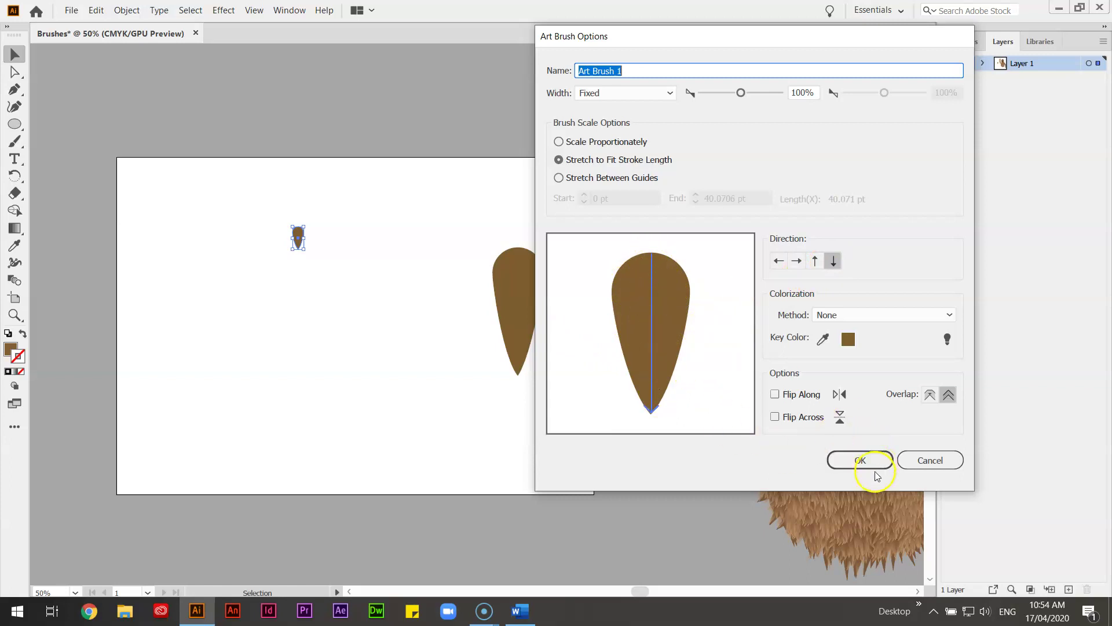
left_click(861, 458)
Paint several straight and curved test strokes on the artboard with the new hair brush
left_click(15, 141)
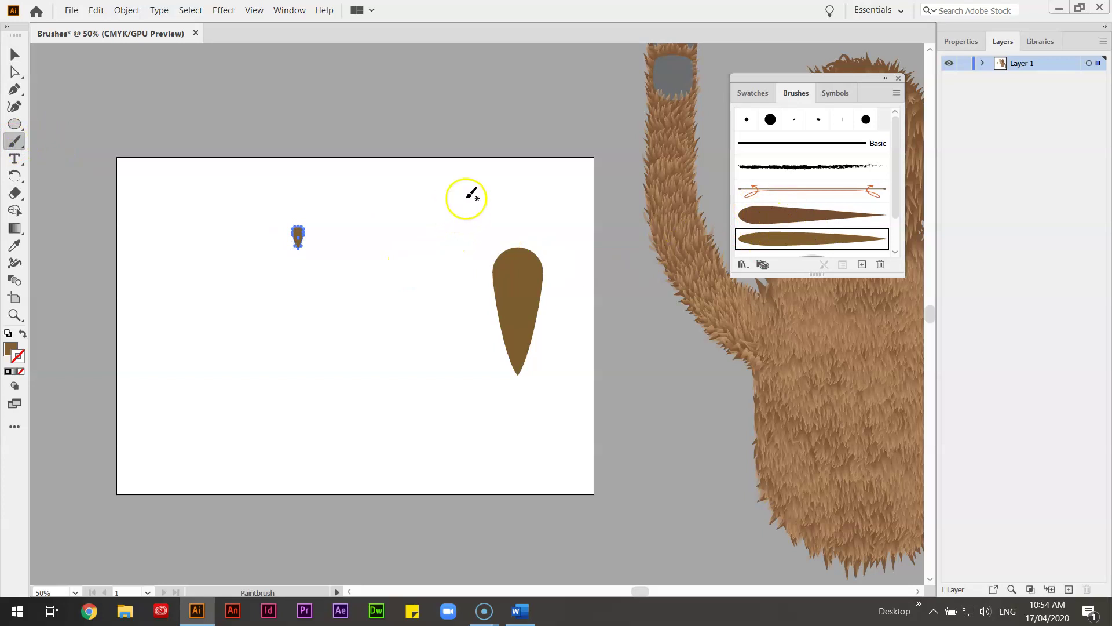
mouse_move(428, 252)
left_mouse_down()
mouse_move(374, 296)
mouse_move(323, 311)
left_mouse_up()
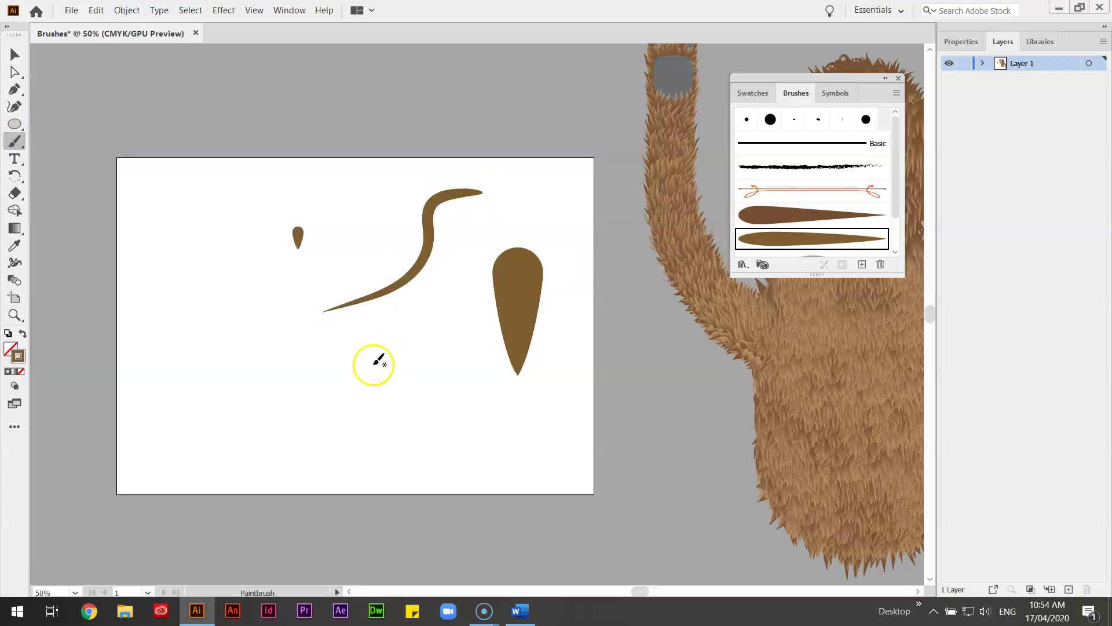
left_click(498, 210)
mouse_move(349, 254)
left_mouse_down()
mouse_move(332, 276)
mouse_move(285, 275)
mouse_move(272, 323)
left_mouse_up()
mouse_move(313, 315)
left_mouse_down()
mouse_move(352, 371)
mouse_move(288, 407)
left_mouse_up()
left_click_drag(194, 258, 160, 377)
mouse_move(227, 240)
left_mouse_down()
mouse_move(224, 387)
mouse_move(179, 417)
mouse_move(150, 416)
left_mouse_up()
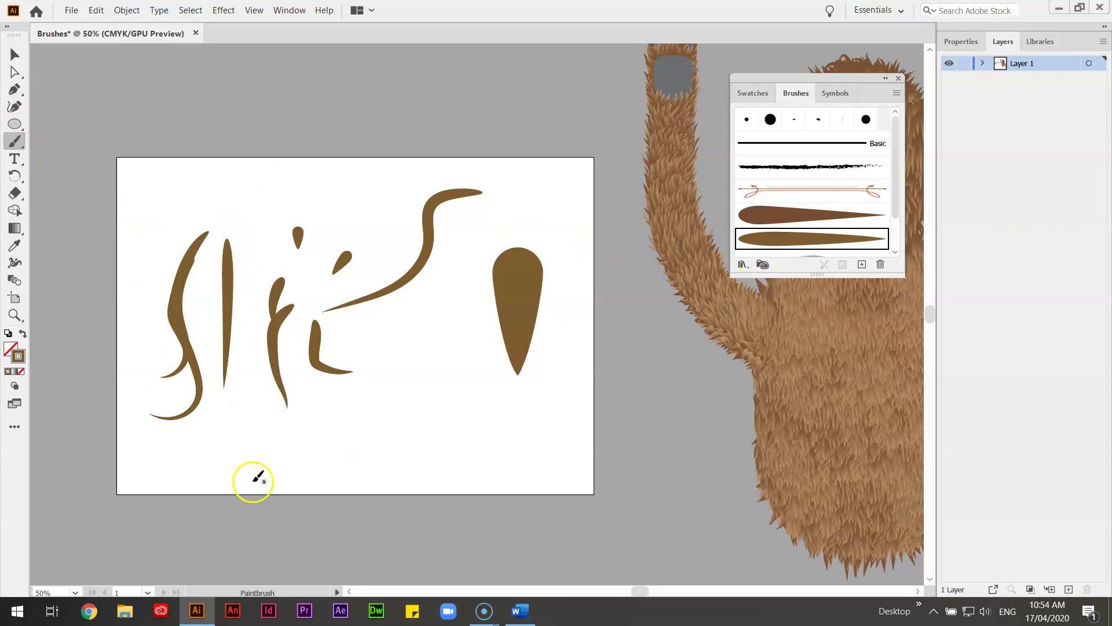
Isolate the fur group of the bear's raised arm to examine an individual hair up close, and exit isolation mode
left_click(14, 54)
left_click(798, 318)
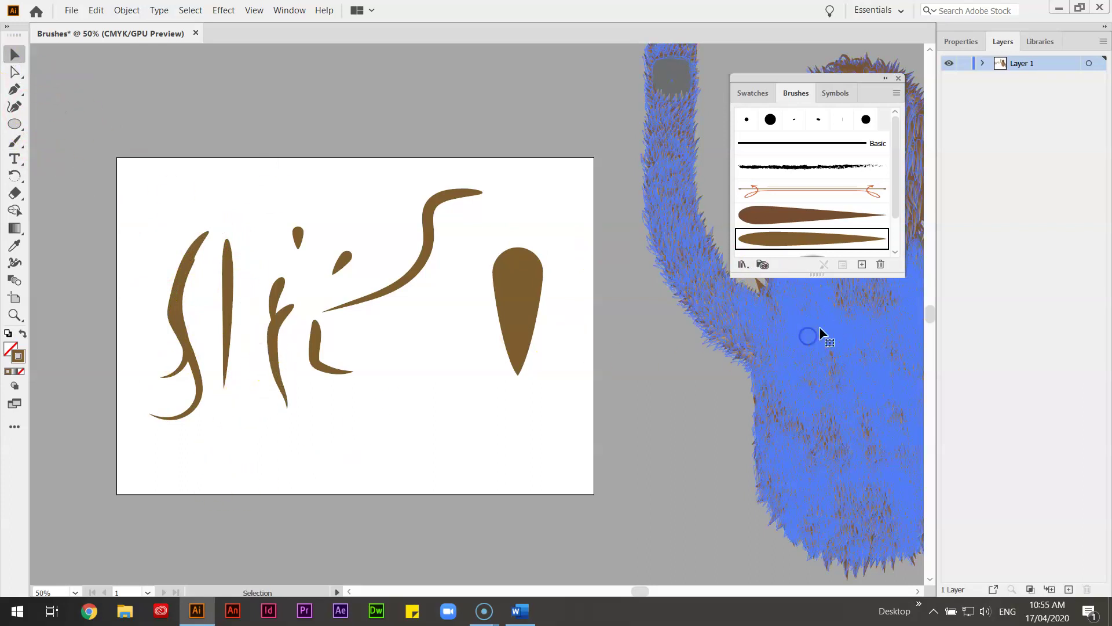
double_click(780, 335)
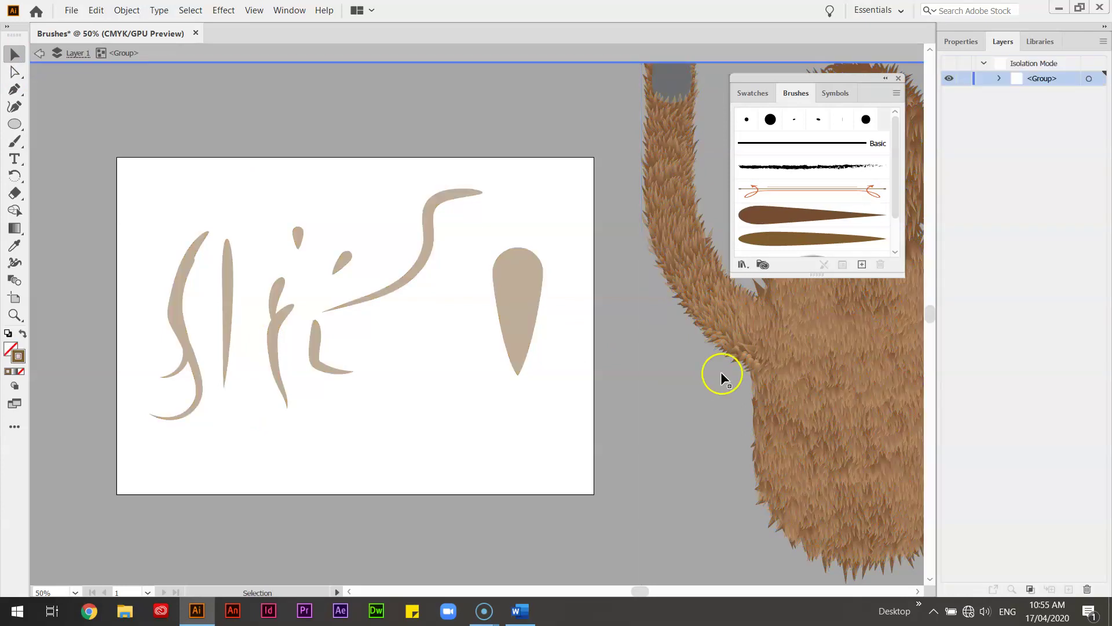
double_click(705, 390)
key("z")
left_click_drag(713, 309, 1111, 451)
key("v")
key("ctrl+a")
double_click(627, 394)
left_click(632, 390)
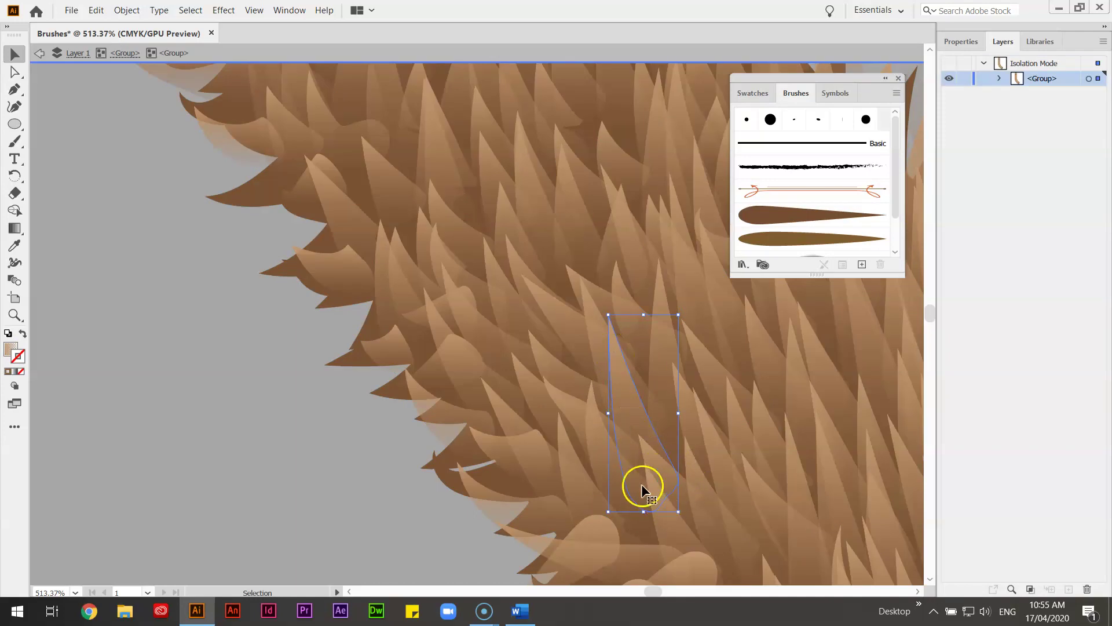
left_click_drag(641, 485, 659, 506)
scroll(666, 215, "down", 6)
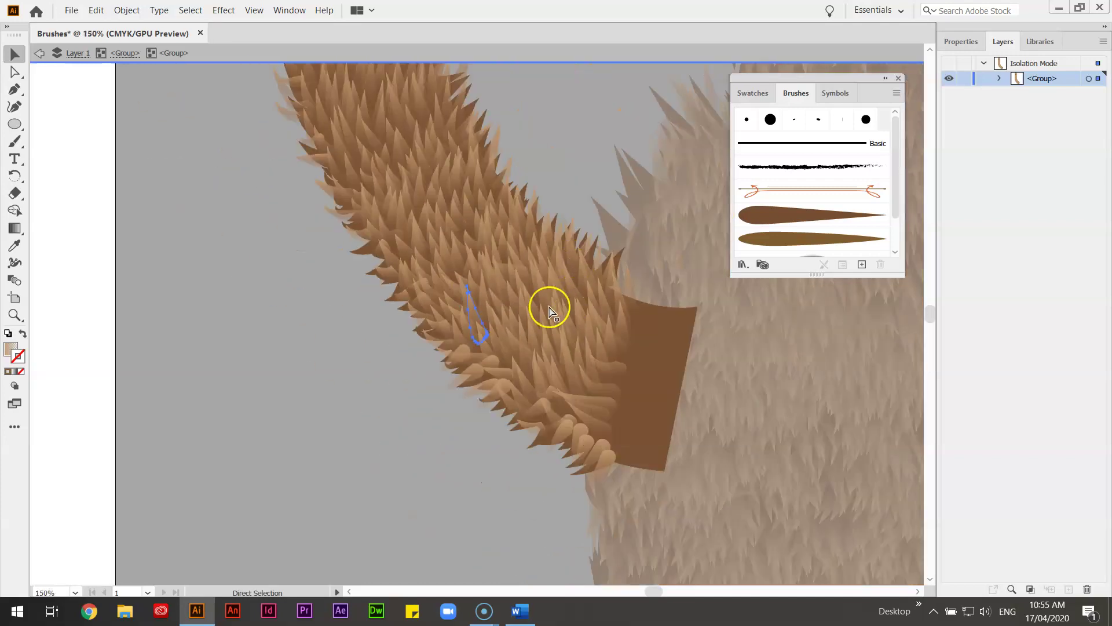
scroll(400, 342, "down", 4)
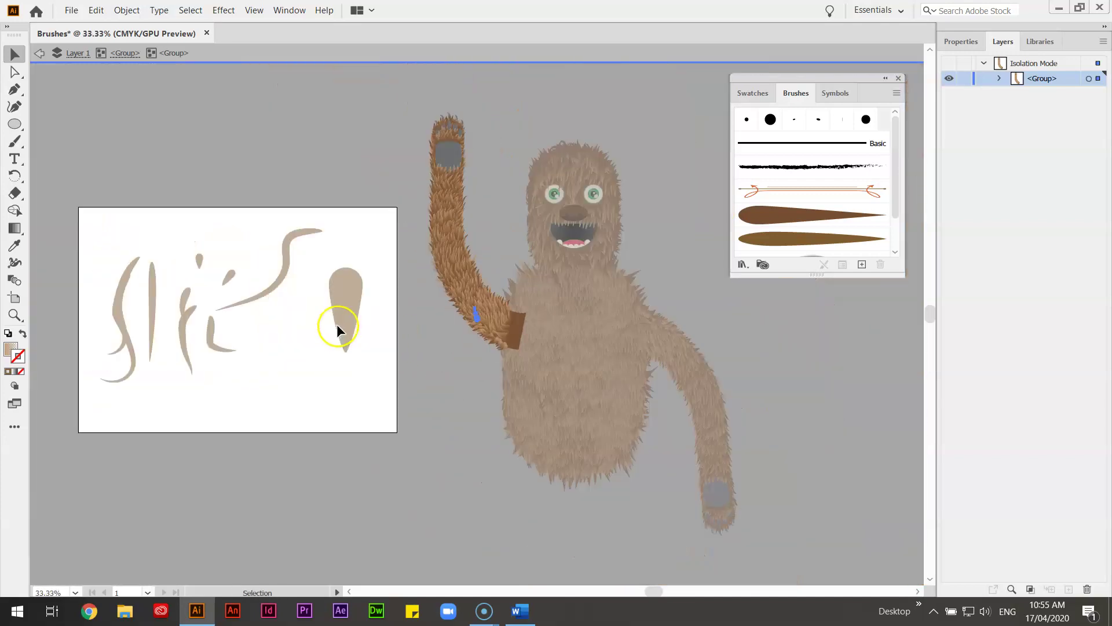
double_click(427, 330)
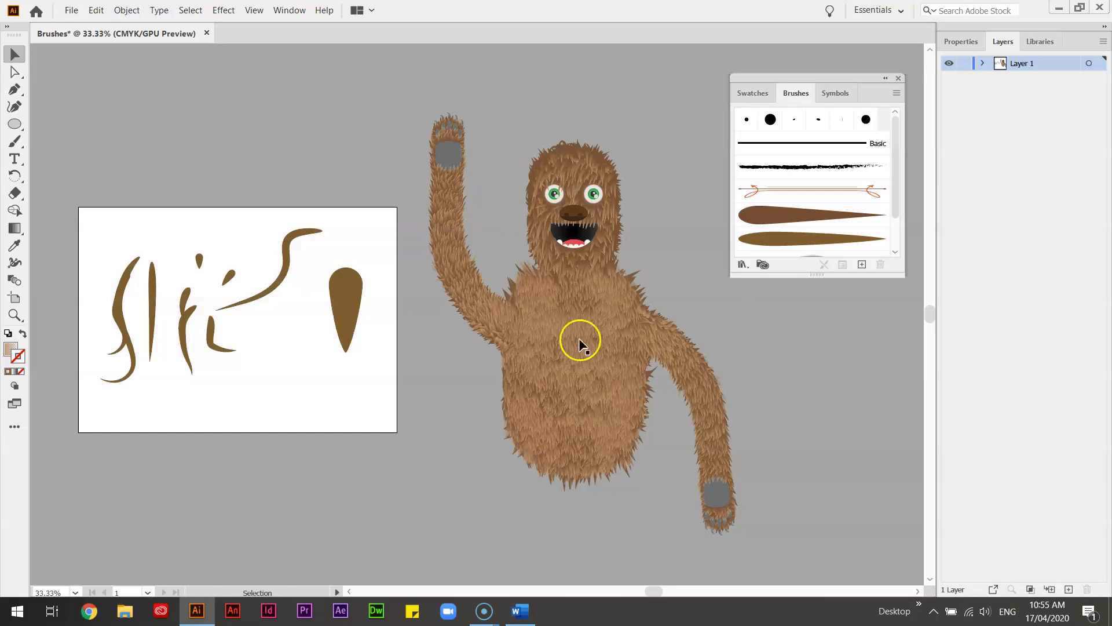
Delete all test strokes and the tiny hair shape from the artboard, keeping only the large teardrop
left_click_drag(277, 357, 438, 355)
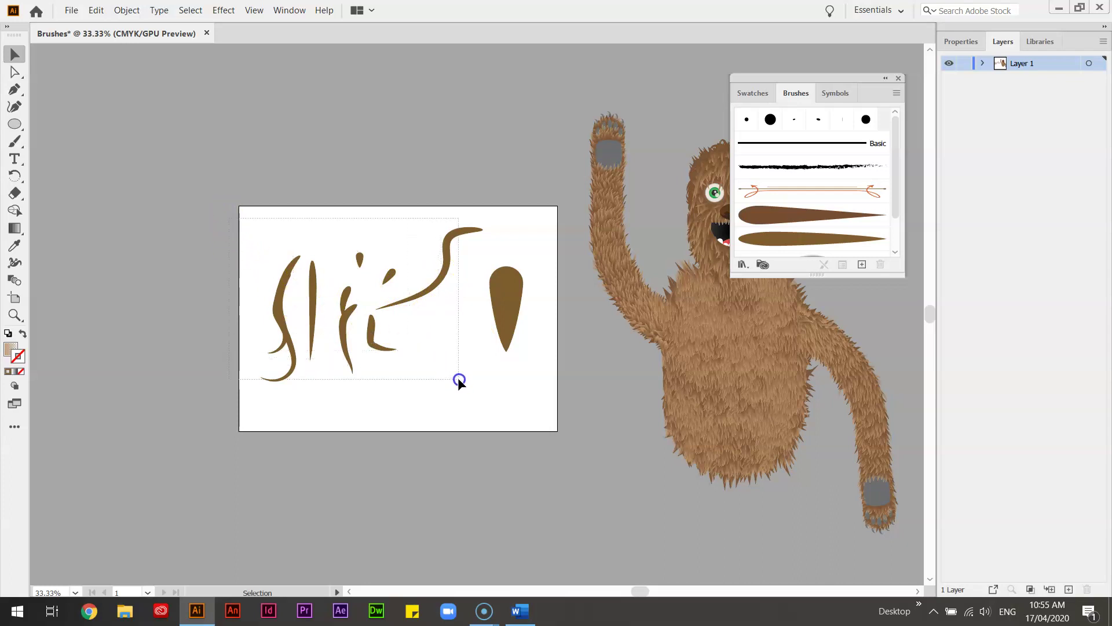
left_click_drag(458, 380, 457, 380)
key("Delete")
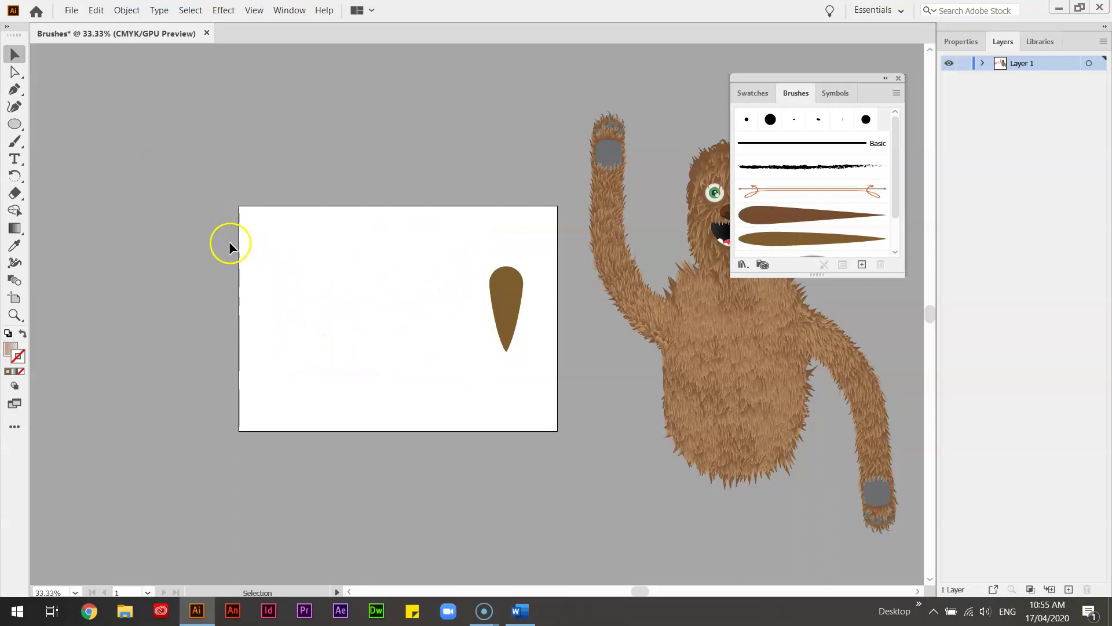
Paint several short, slightly curved downward hair strokes with the Paintbrush on the empty area beside the teardrop
left_click(14, 144)
mouse_move(268, 262)
left_mouse_down()
mouse_move(268, 302)
mouse_move(284, 291)
left_mouse_up()
left_click_drag(303, 265, 308, 305)
mouse_move(319, 268)
left_mouse_down()
mouse_move(325, 296)
mouse_move(304, 259)
mouse_move(297, 294)
left_mouse_up()
left_click_drag(281, 280, 284, 308)
left_click_drag(267, 262, 279, 297)
key("z")
left_click_drag(228, 238, 504, 367)
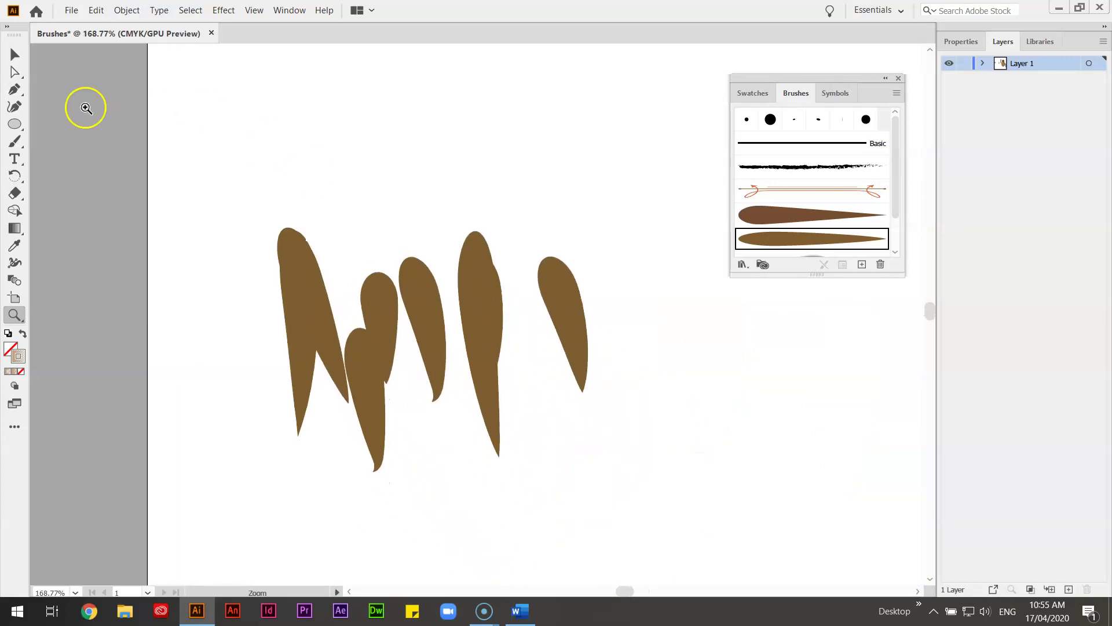
Separate the short hair stroke from the tallest one it overlaps so the two sit side by side
left_click(14, 54)
mouse_move(217, 180)
left_mouse_down()
mouse_move(407, 296)
mouse_move(536, 399)
left_mouse_up()
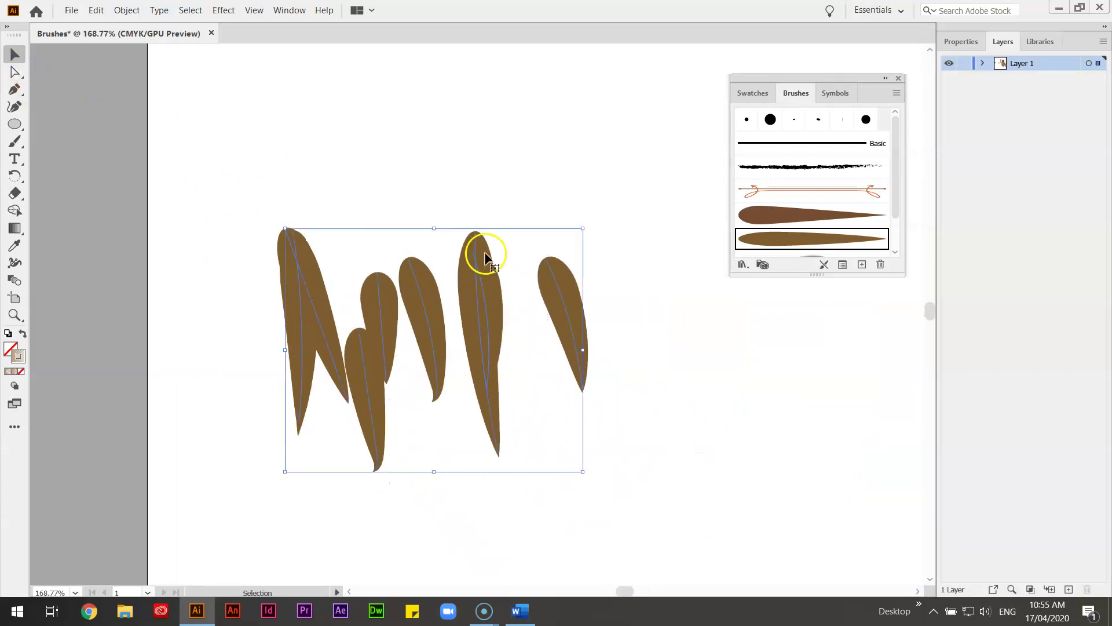
left_click(505, 304)
left_click_drag(518, 302, 513, 300)
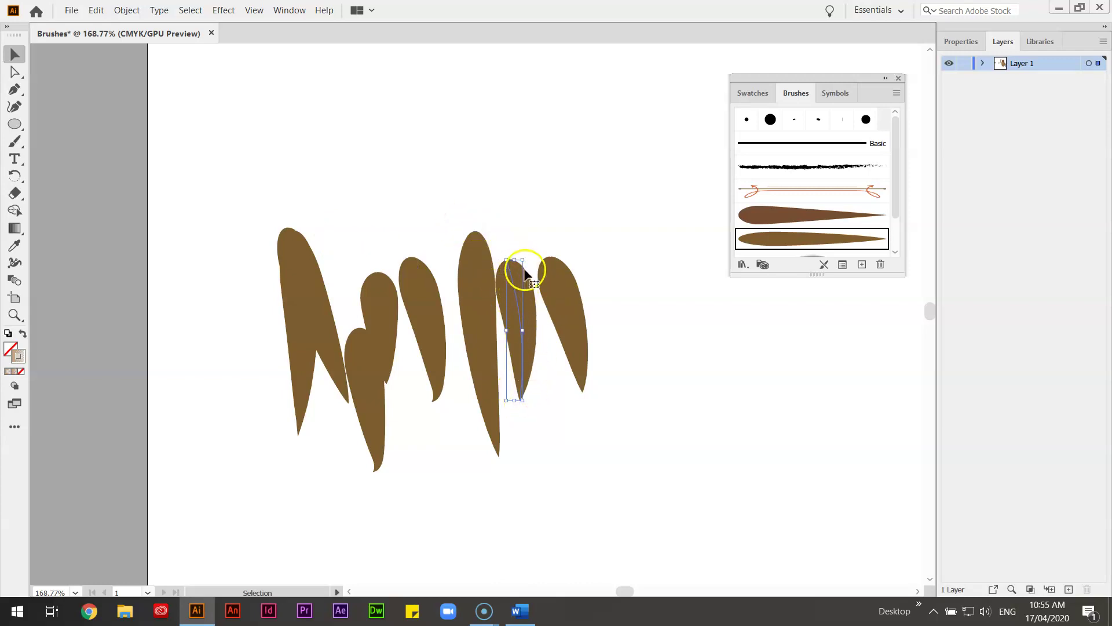
Expand the appearance of all the painted hair strokes into filled shapes and check one of them
mouse_move(224, 184)
left_mouse_down()
mouse_move(402, 316)
mouse_move(590, 401)
left_mouse_up()
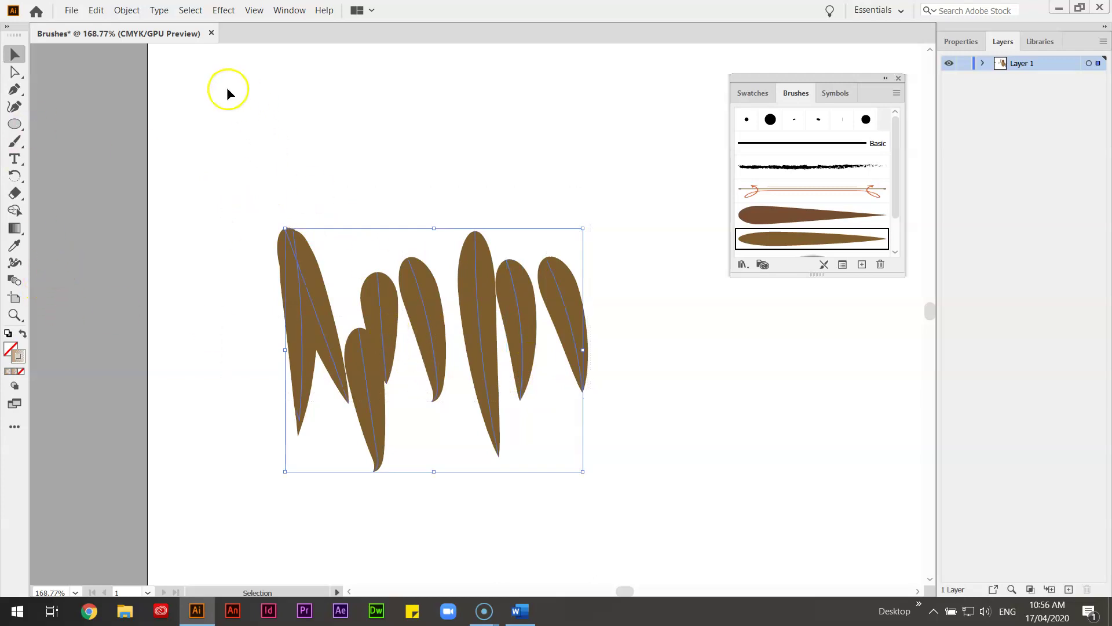
left_click(127, 10)
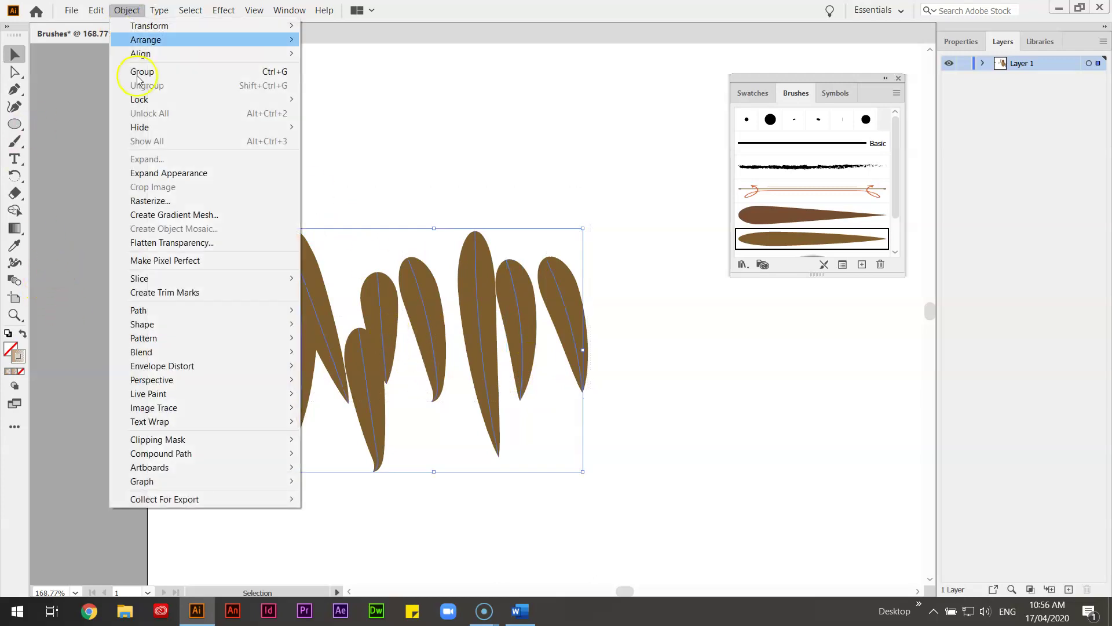
left_click(146, 174)
left_click(595, 269)
left_click(474, 277)
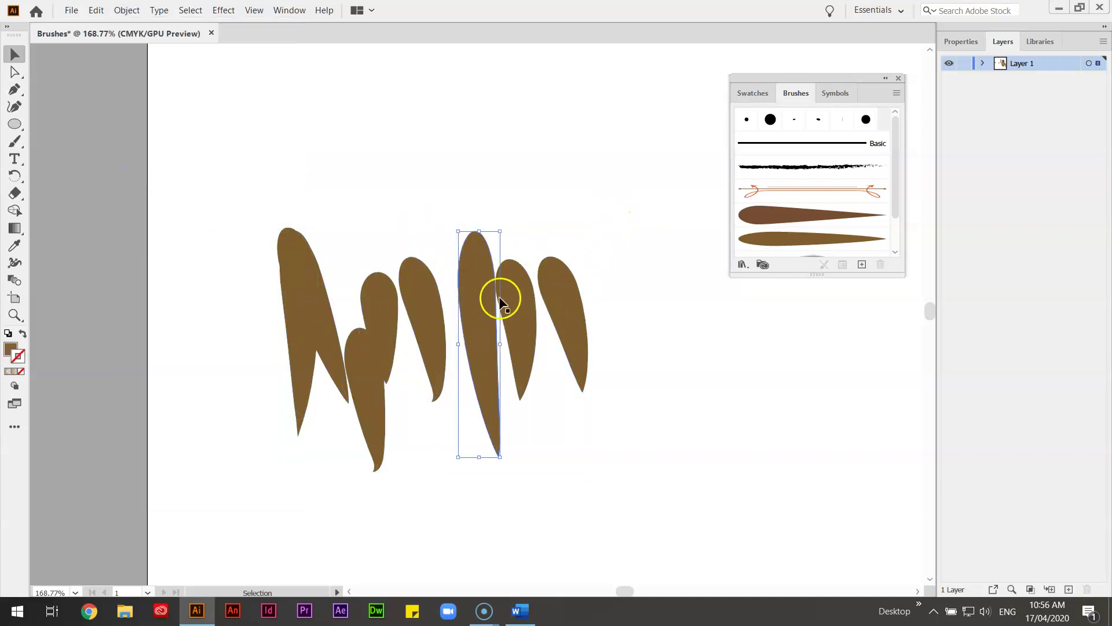
Fill all the expanded hairs with a linear gradient at an angle of -90°
left_click_drag(230, 191, 618, 430)
double_click(16, 229)
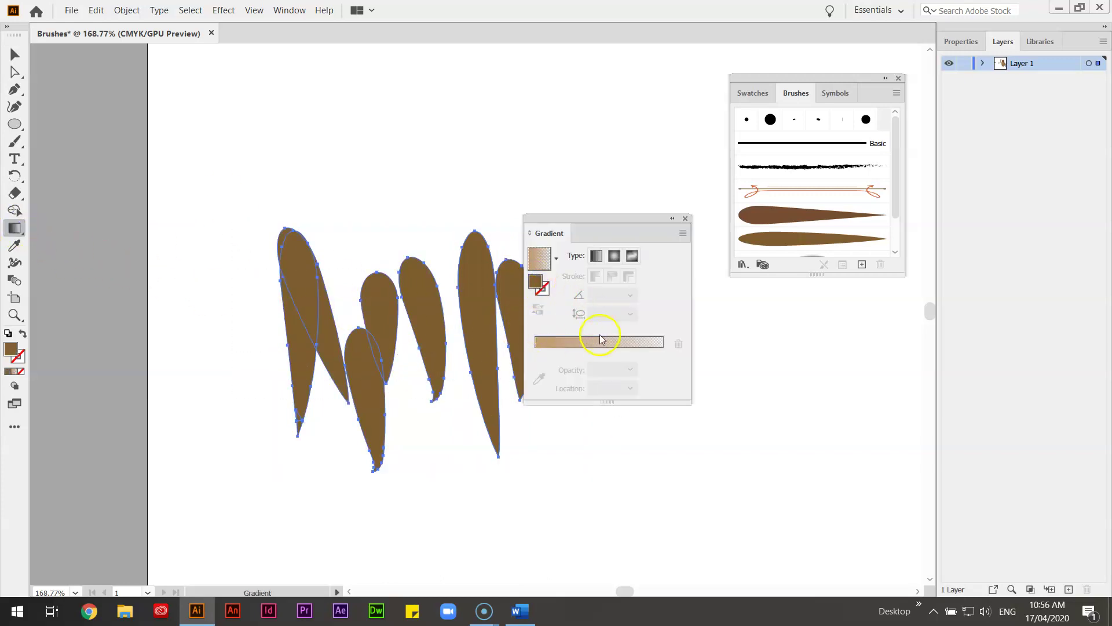
left_click(597, 347)
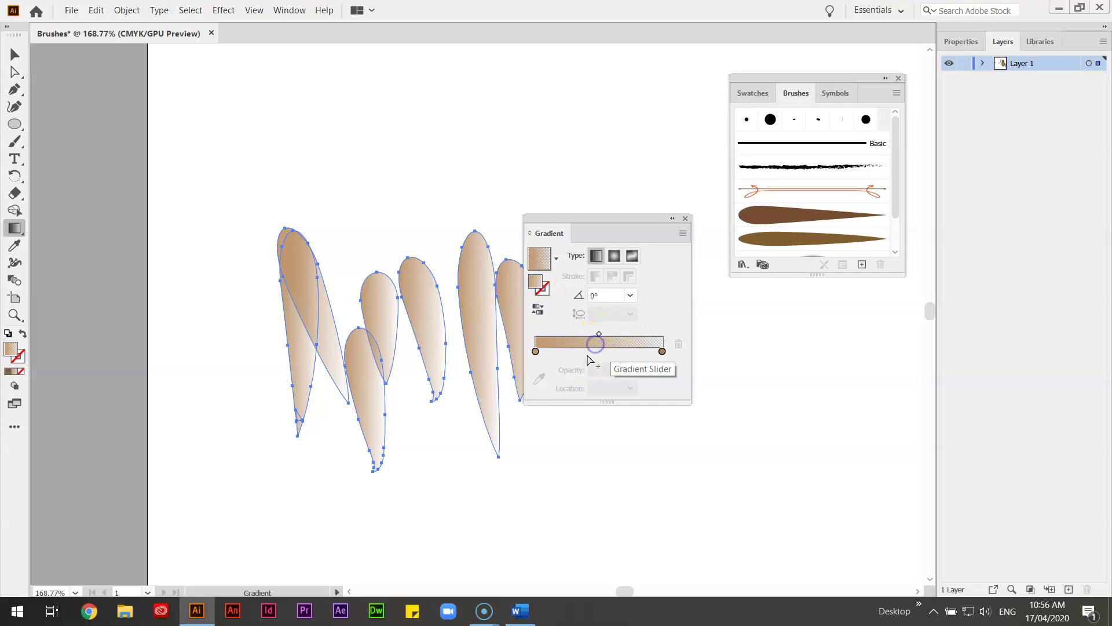
left_click(630, 295)
left_click(647, 510)
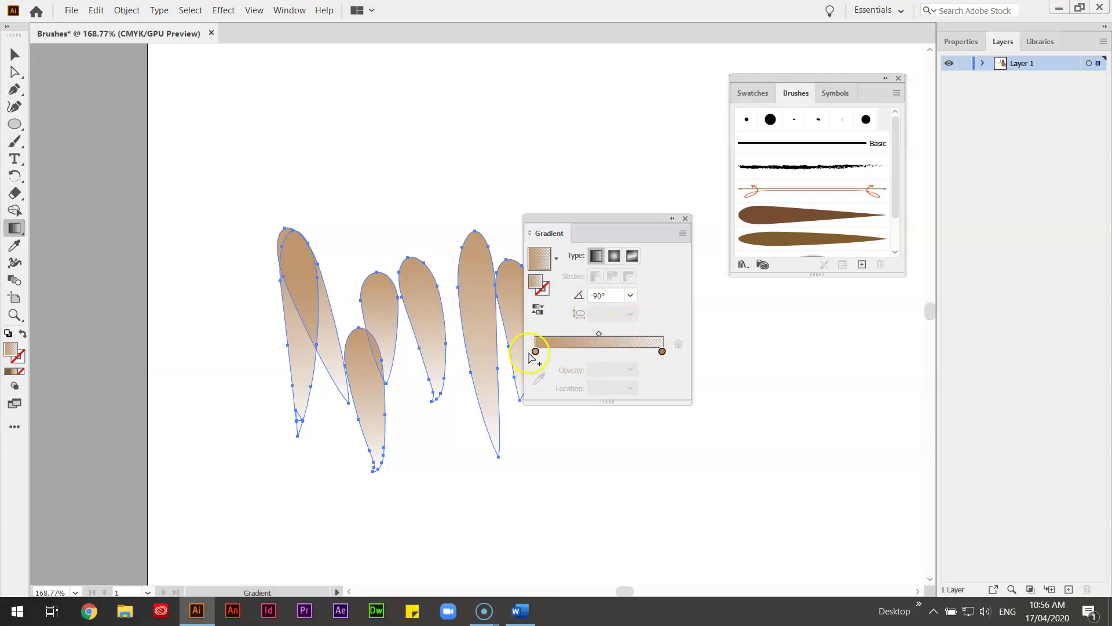
Set the hair gradient's start stop to dark brown and its end stop to a brown swatch at 30% opacity
double_click(535, 351)
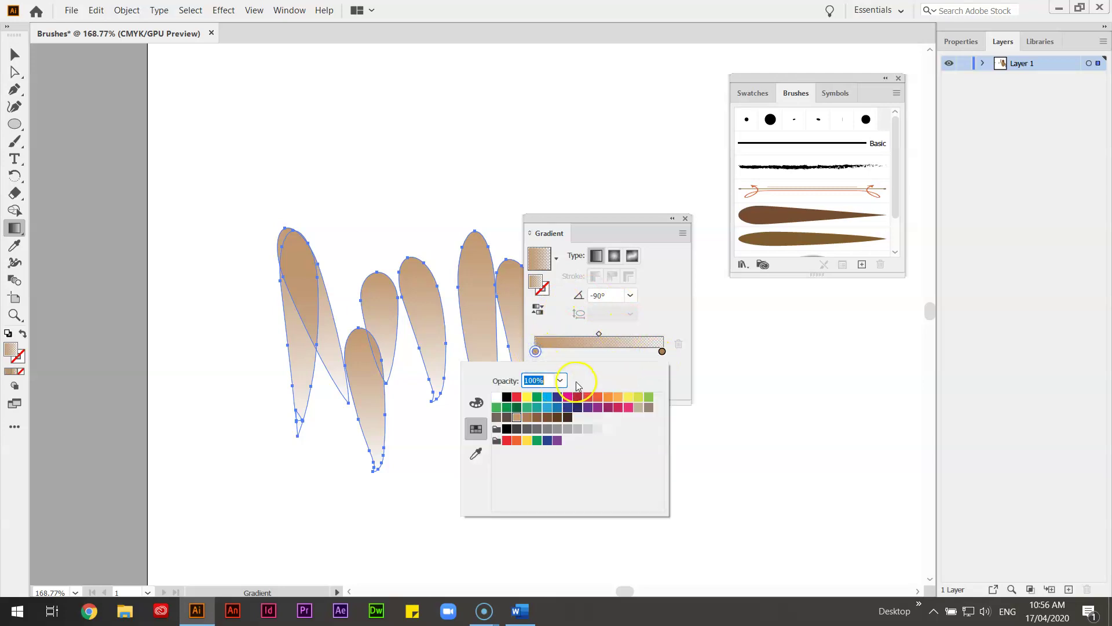
left_click(567, 417)
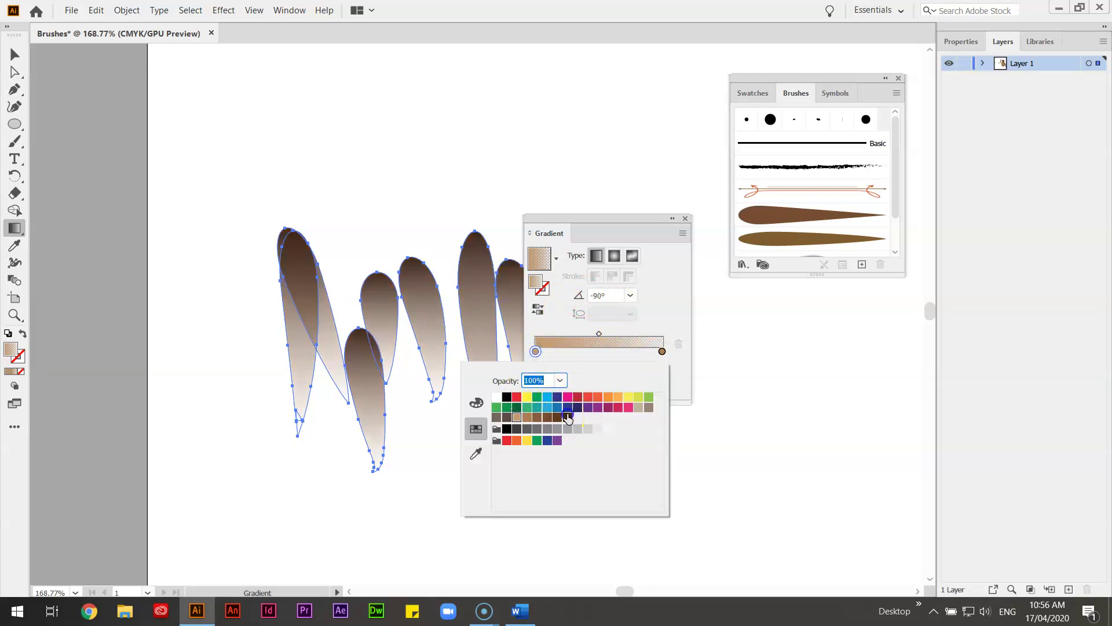
left_click(662, 351)
double_click(662, 351)
left_click(549, 417)
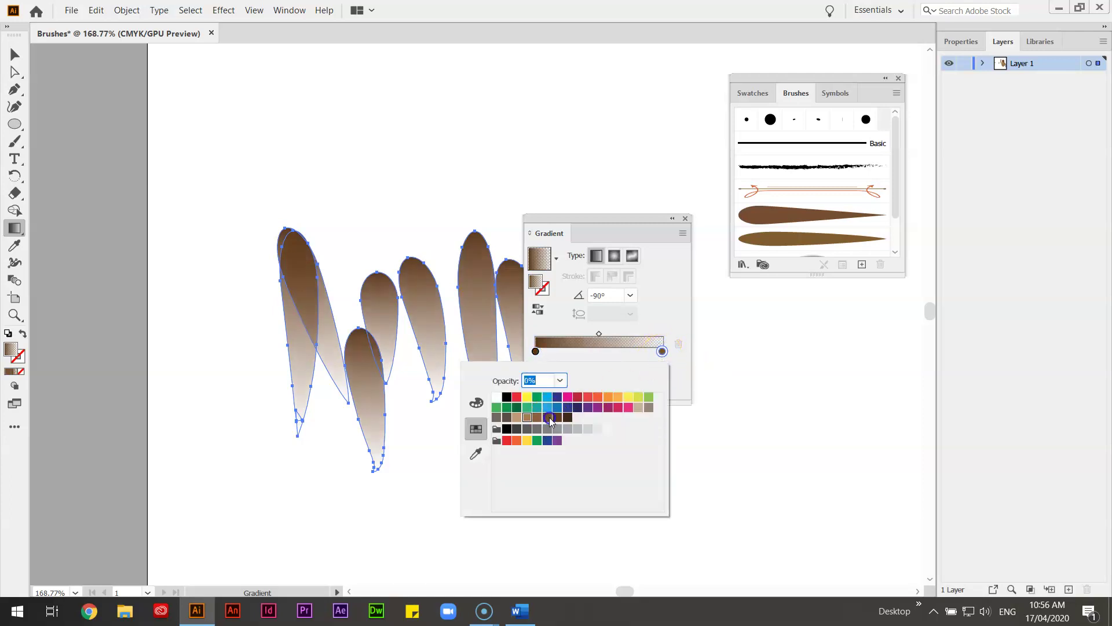
left_click(560, 380)
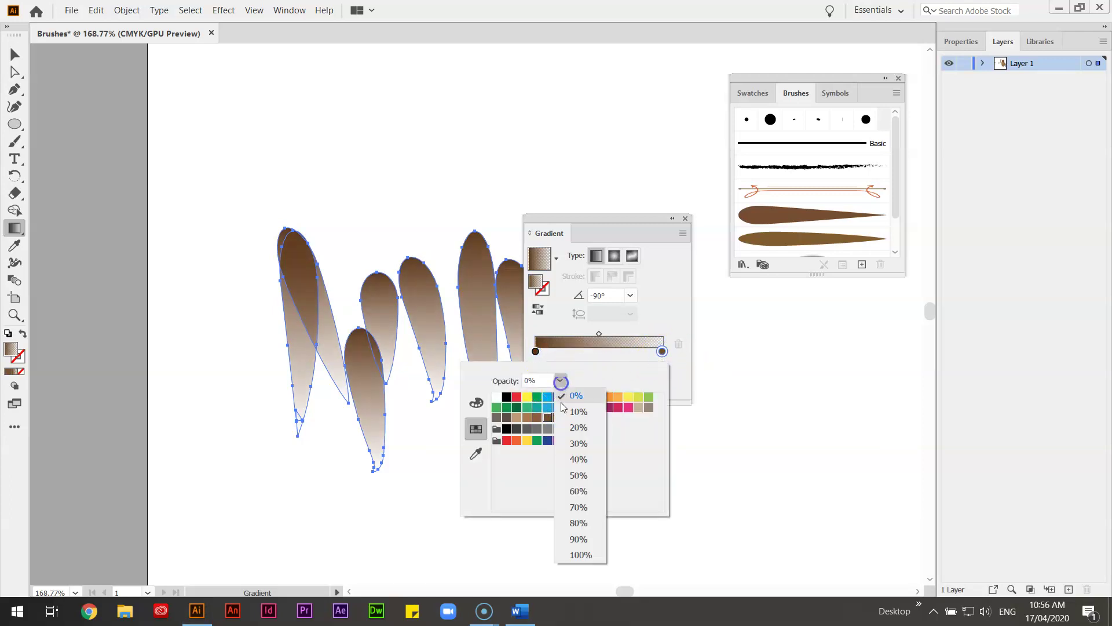
left_click(584, 445)
left_click(669, 315)
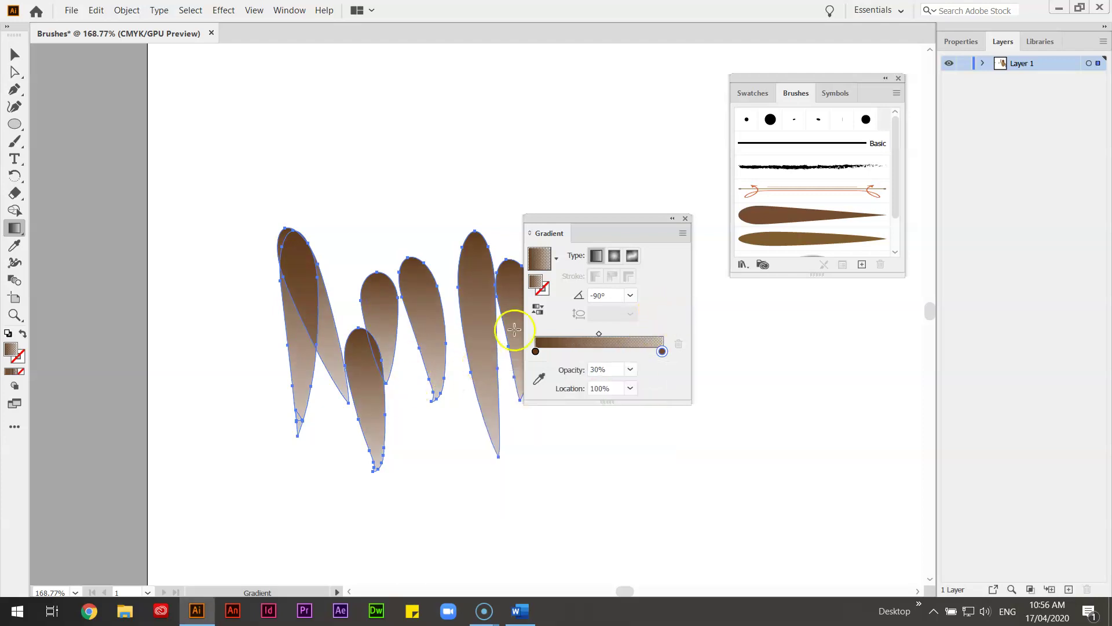
Set the hair gradient's angle to 90° and close the gradient settings
left_click(630, 295)
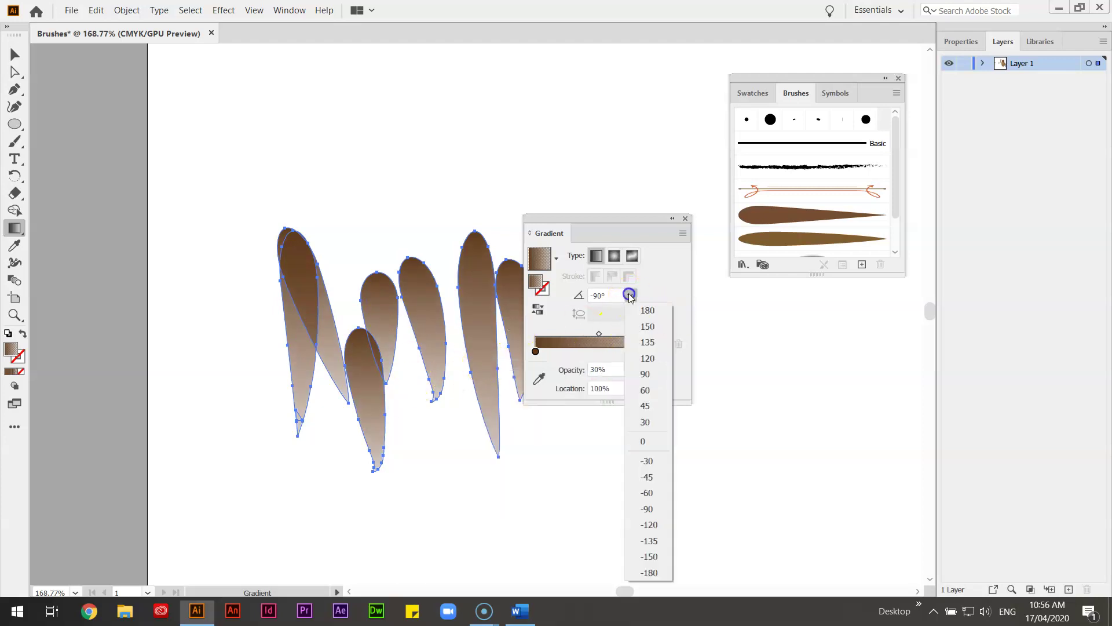
left_click(647, 374)
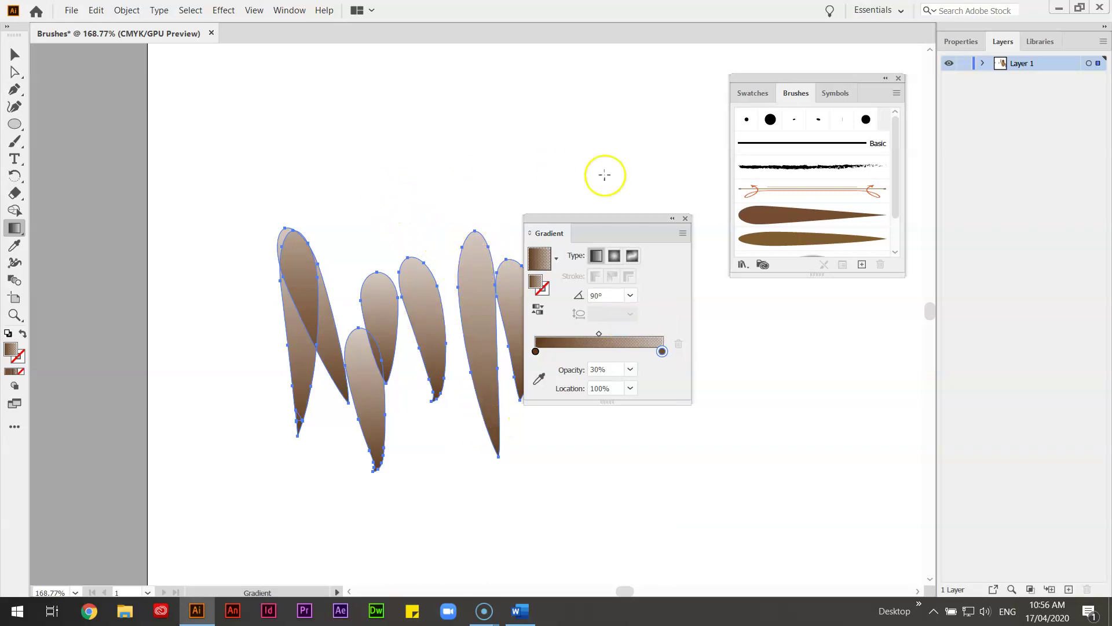
left_click(686, 218)
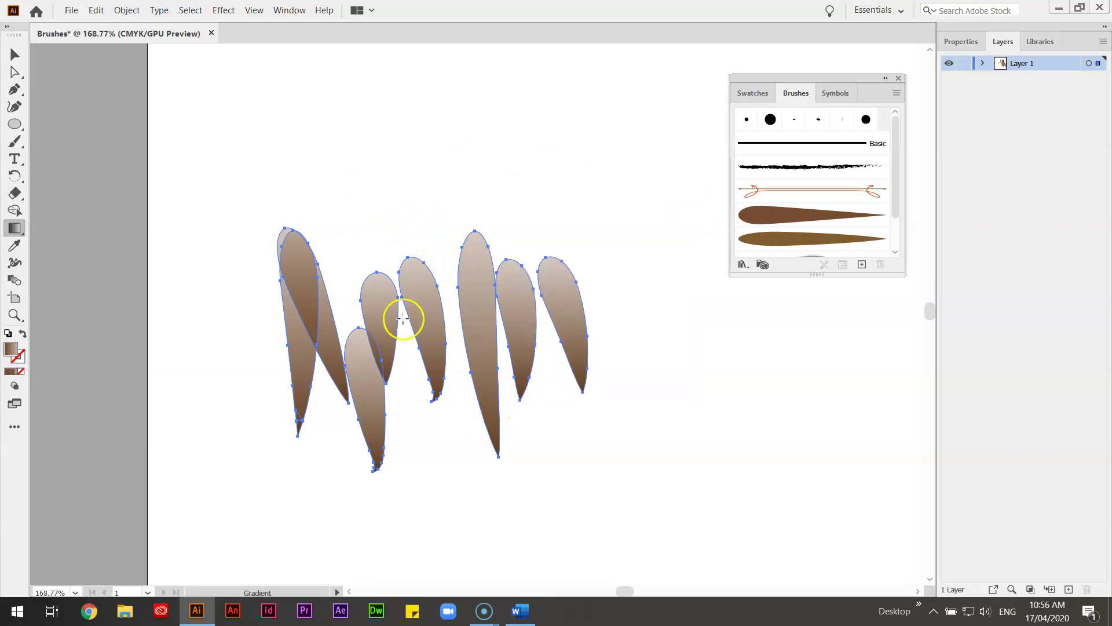
Duplicate the gradient hairs repeatedly with offset, overlapping copies to build a dense, layered patch of fur
left_click(15, 54)
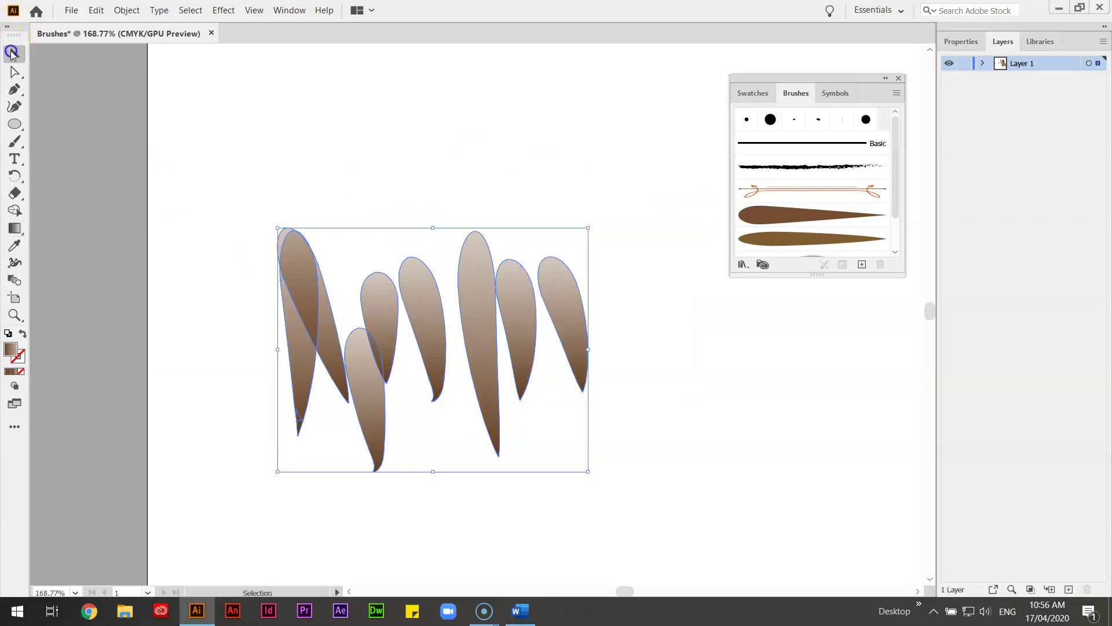
mouse_move(423, 323)
left_mouse_down()
mouse_move(387, 278)
mouse_move(429, 253)
mouse_move(375, 219)
mouse_move(399, 181)
mouse_move(488, 162)
left_mouse_up()
left_click_drag(193, 149, 615, 387)
mouse_move(483, 217)
left_mouse_down()
mouse_move(626, 276)
mouse_move(736, 225)
left_mouse_up()
left_click_drag(470, 214, 637, 293)
left_click_drag(539, 294, 370, 393)
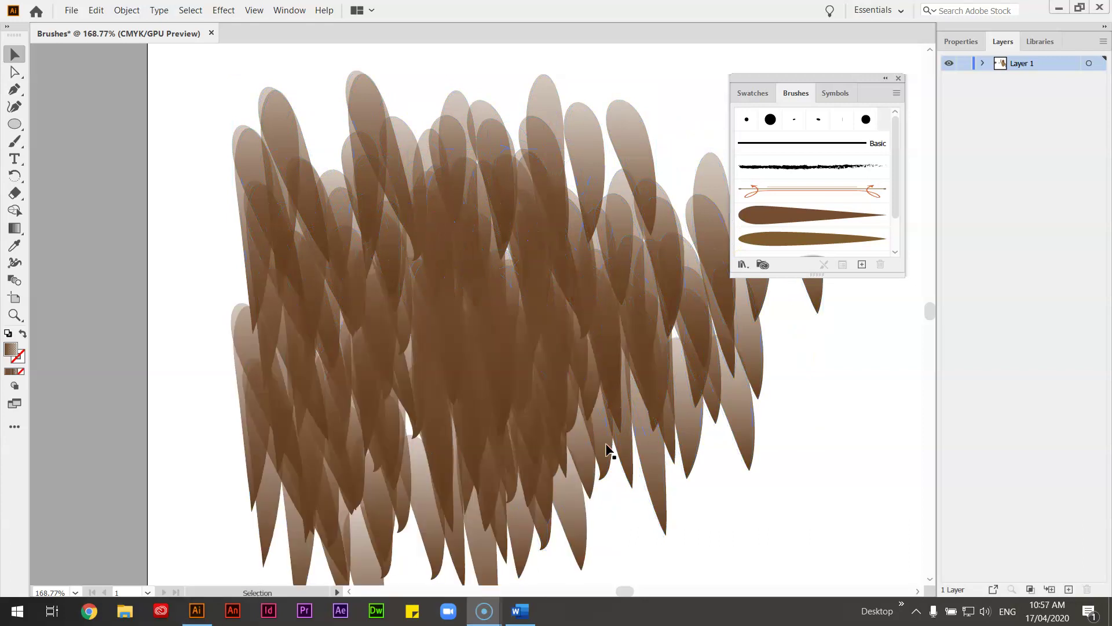